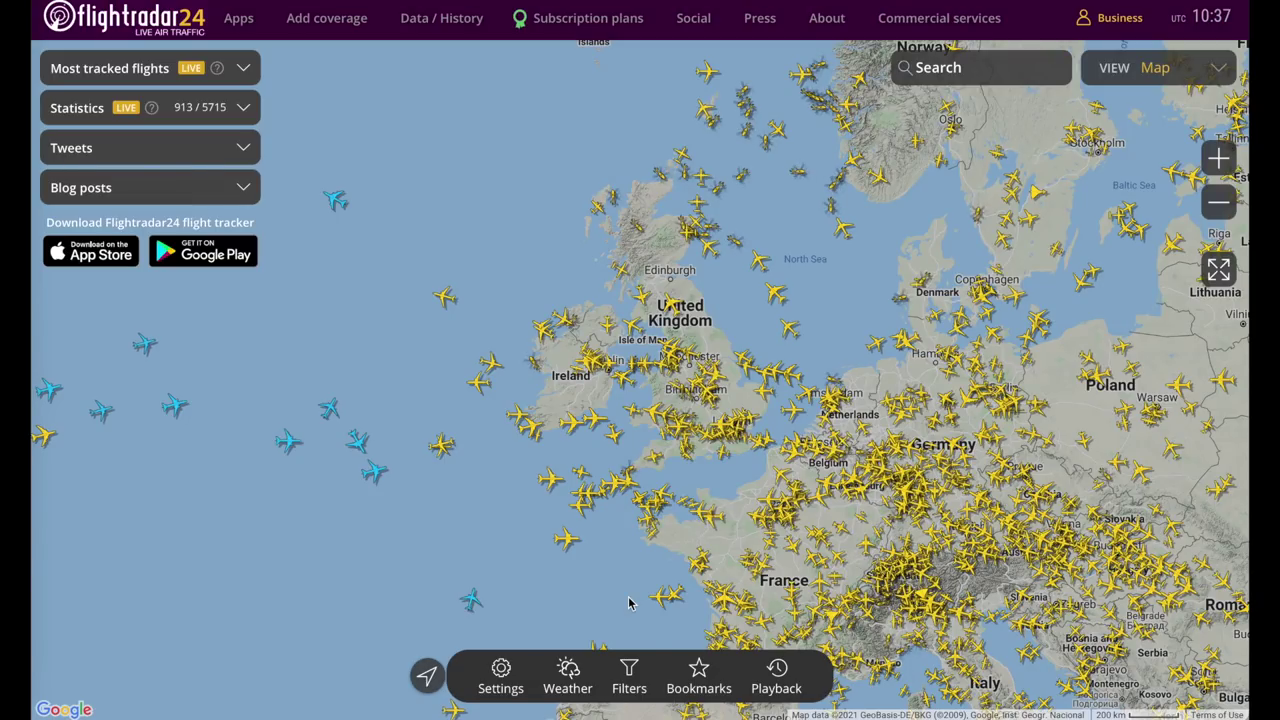
- Expand Most tracked flights, inspect flight DL3463 from Dublin, then close its details
{"action": "left_click", "coordinate": [244, 69]}
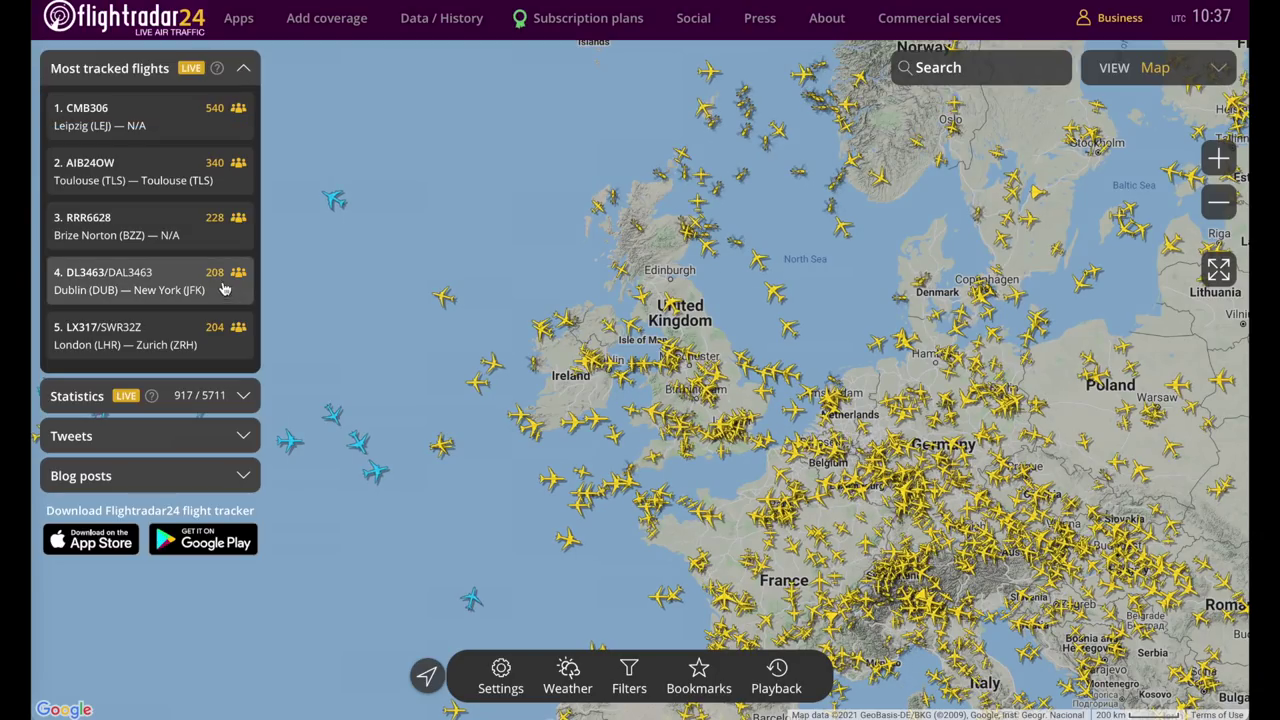
{"action": "left_click", "coordinate": [181, 278]}
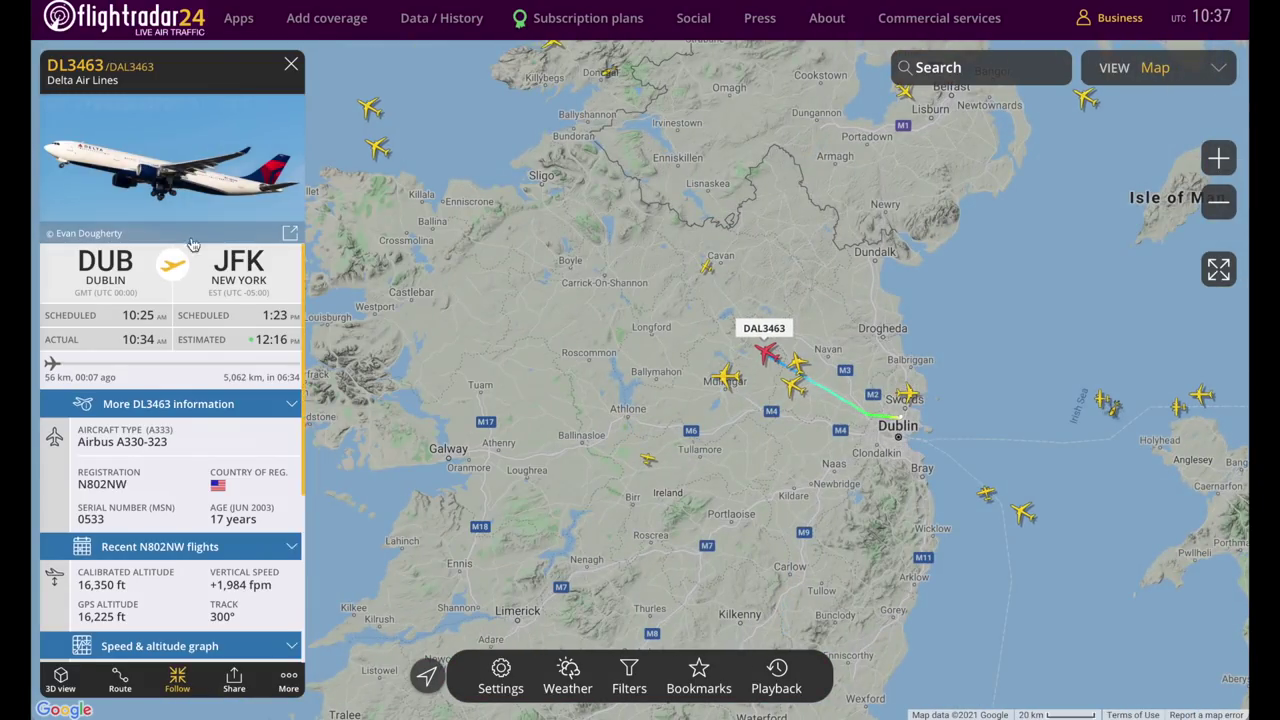
{"action": "left_click", "coordinate": [291, 64]}
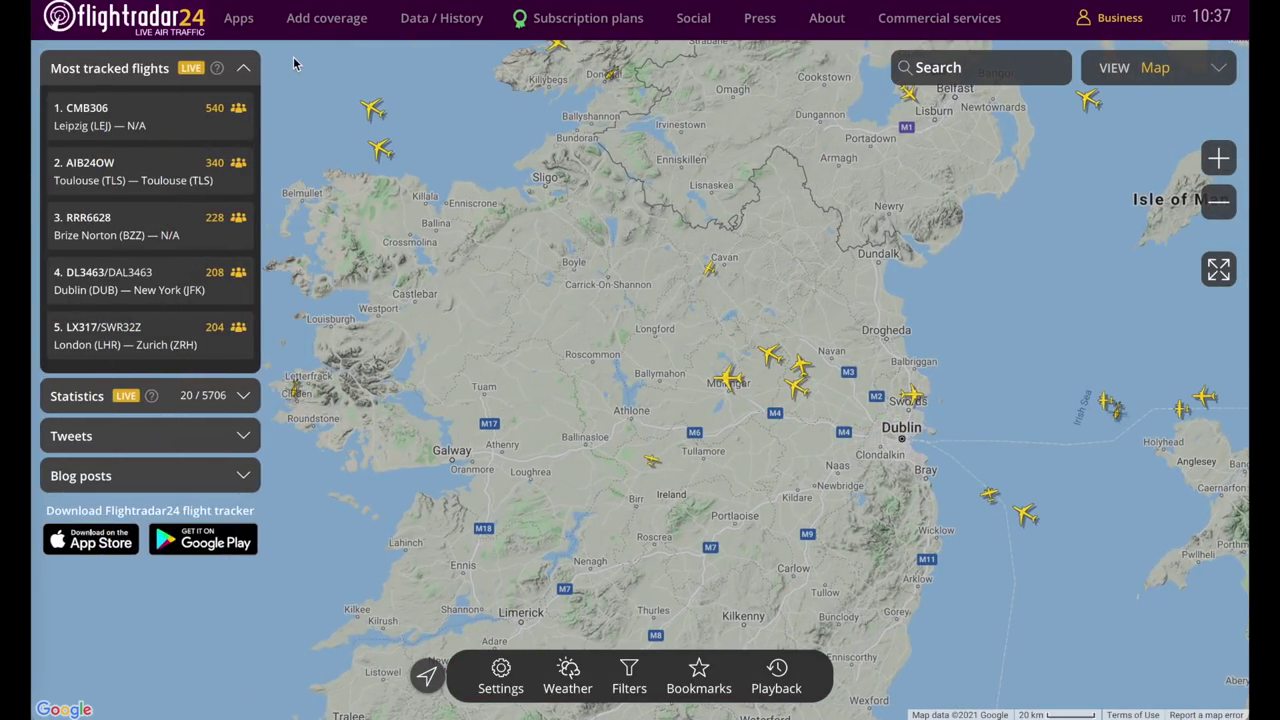
- Browse the Statistics, Tweets and Blog posts sections, collapsing the blog posts afterwards
{"action": "left_click", "coordinate": [180, 105]}
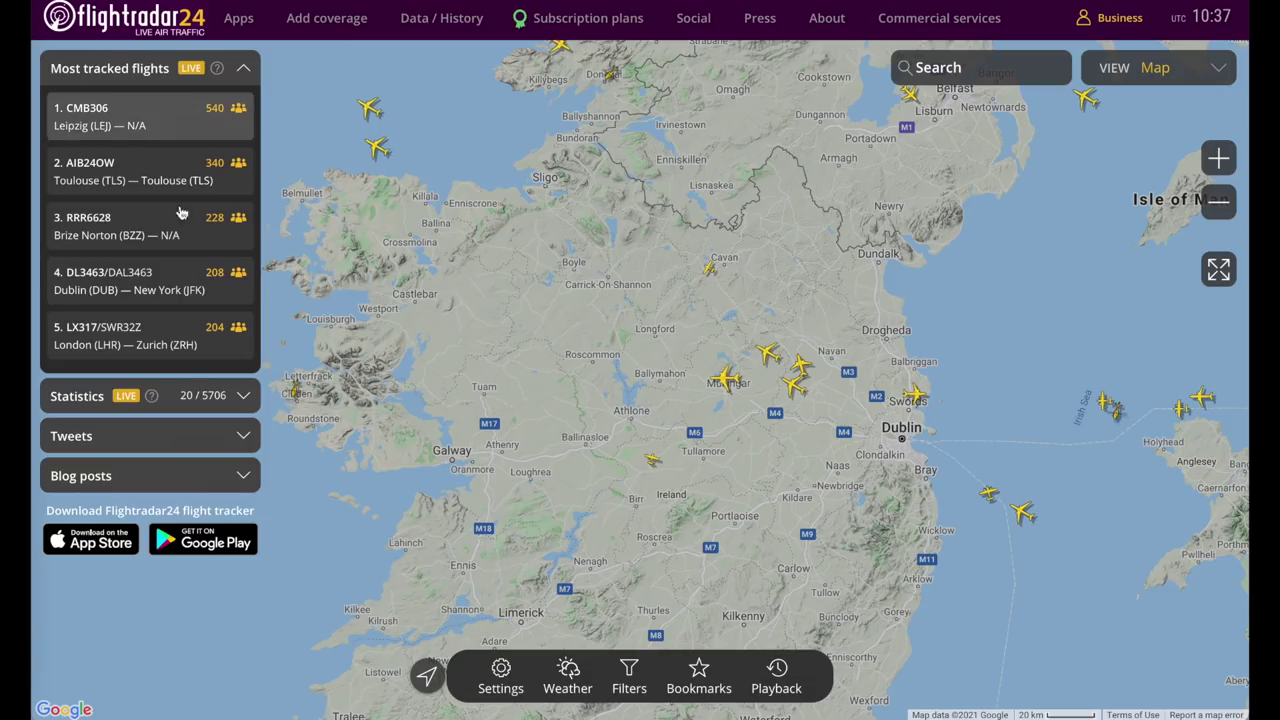
{"action": "left_click", "coordinate": [245, 400]}
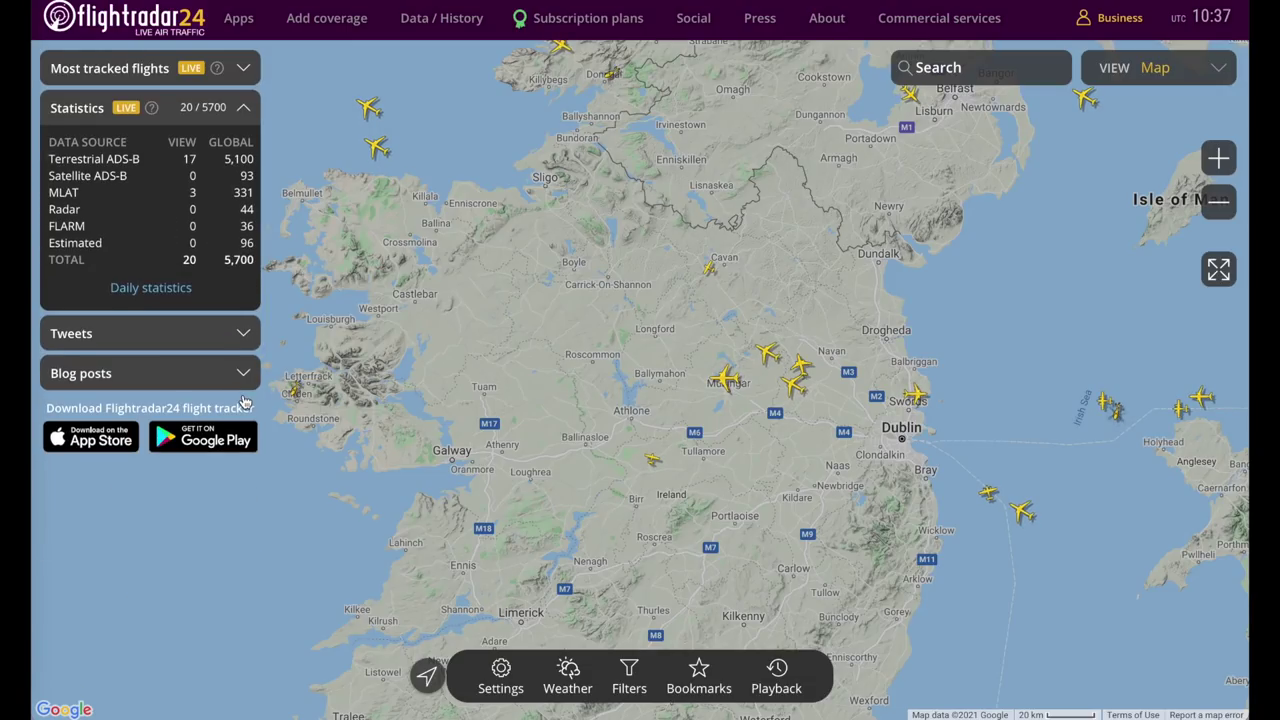
{"action": "left_click", "coordinate": [246, 335]}
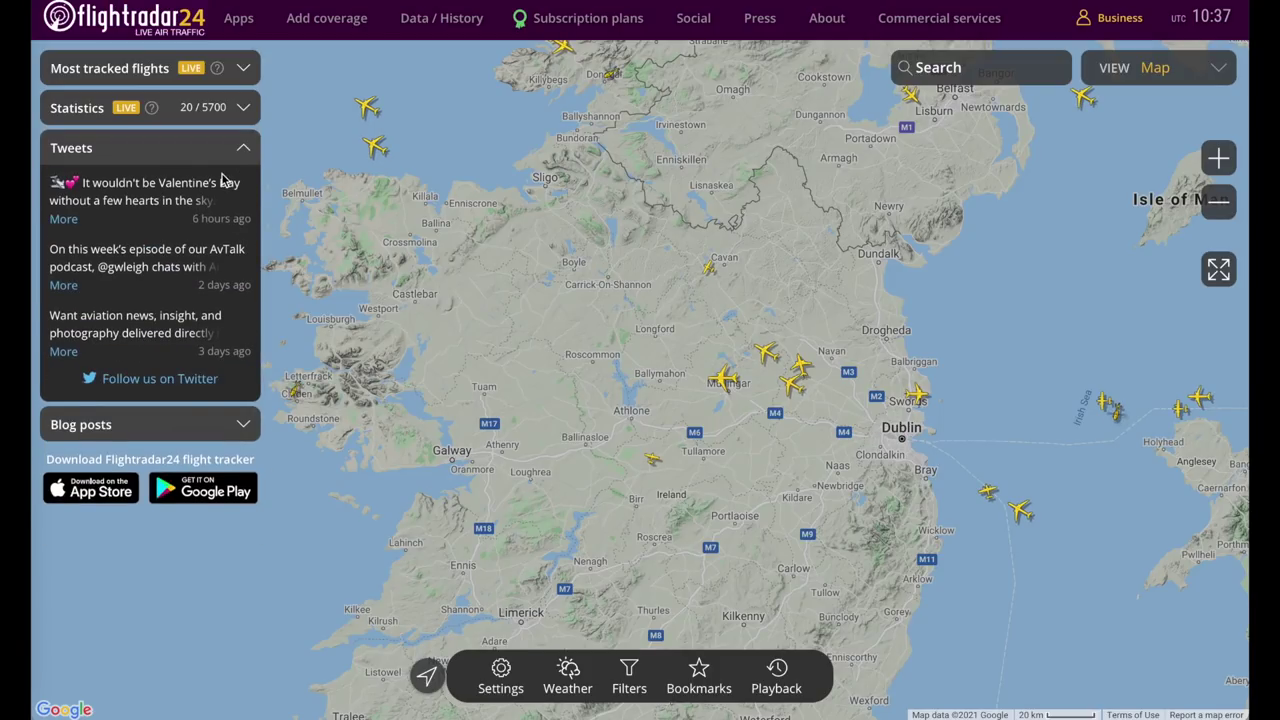
{"action": "left_click", "coordinate": [241, 426]}
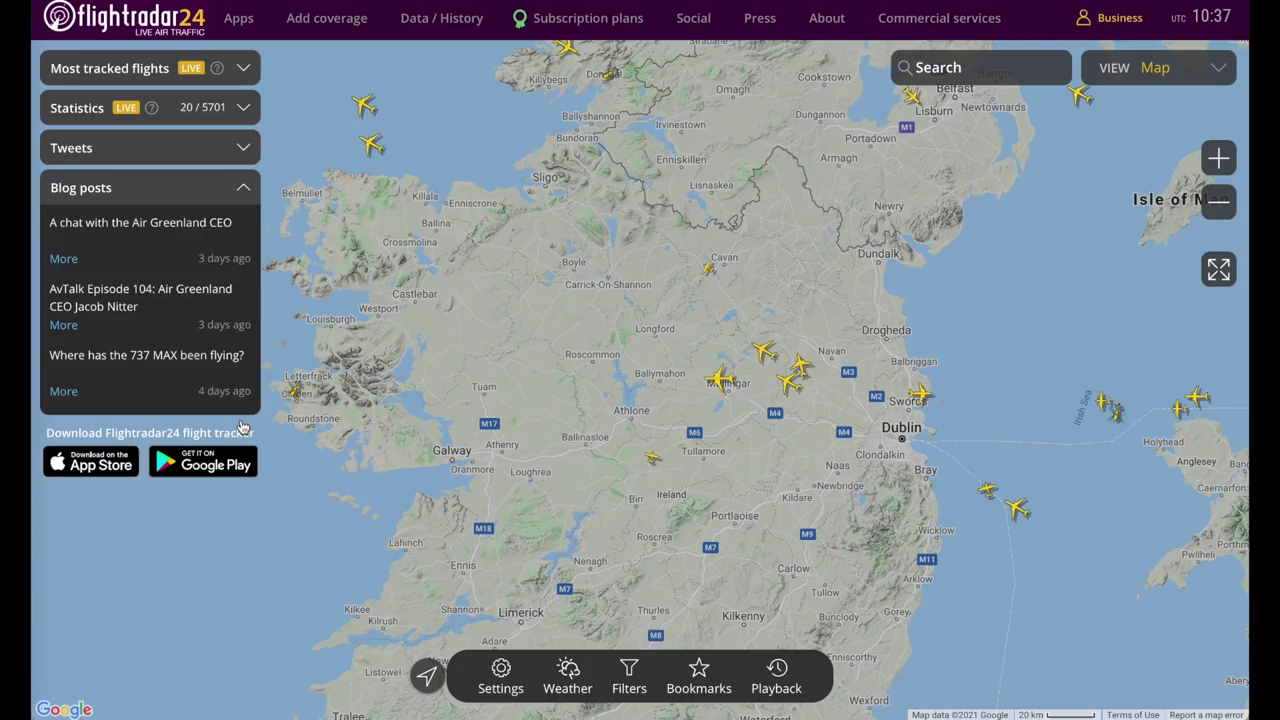
{"action": "left_click", "coordinate": [243, 188]}
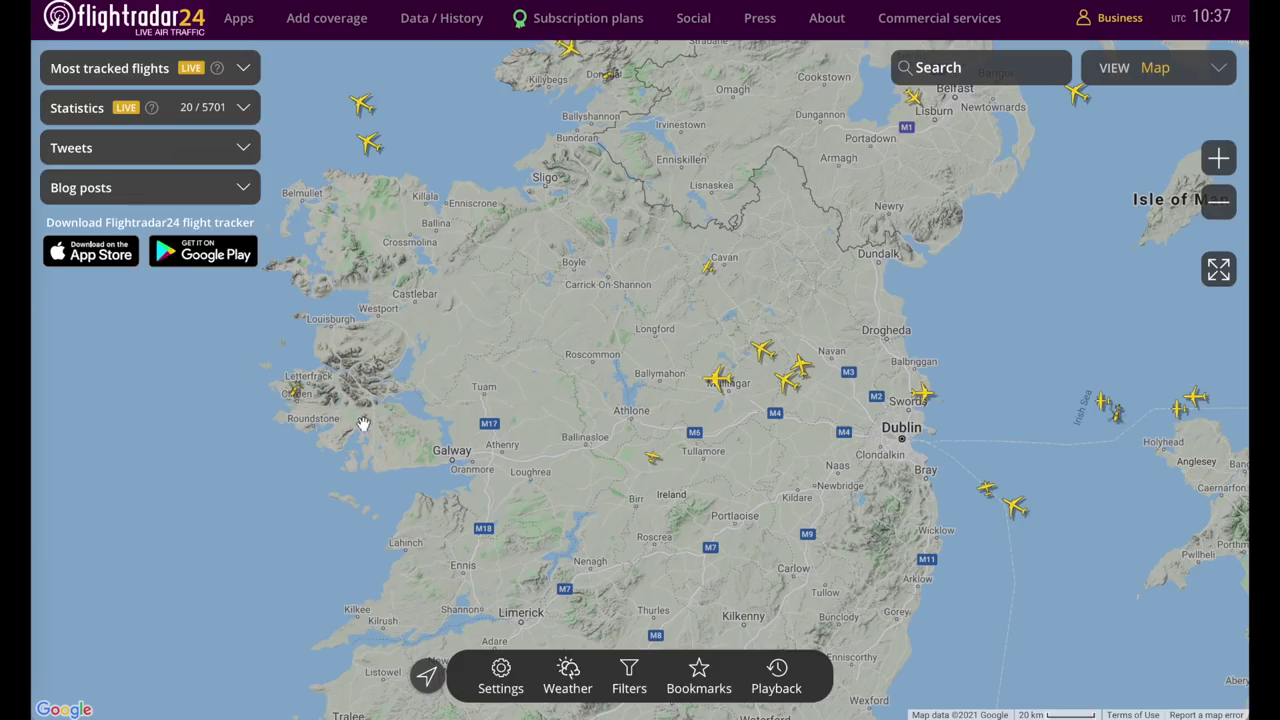
- Allow location access to centre the map on Stockholm, then bring up the map settings
{"action": "left_click", "coordinate": [428, 678]}
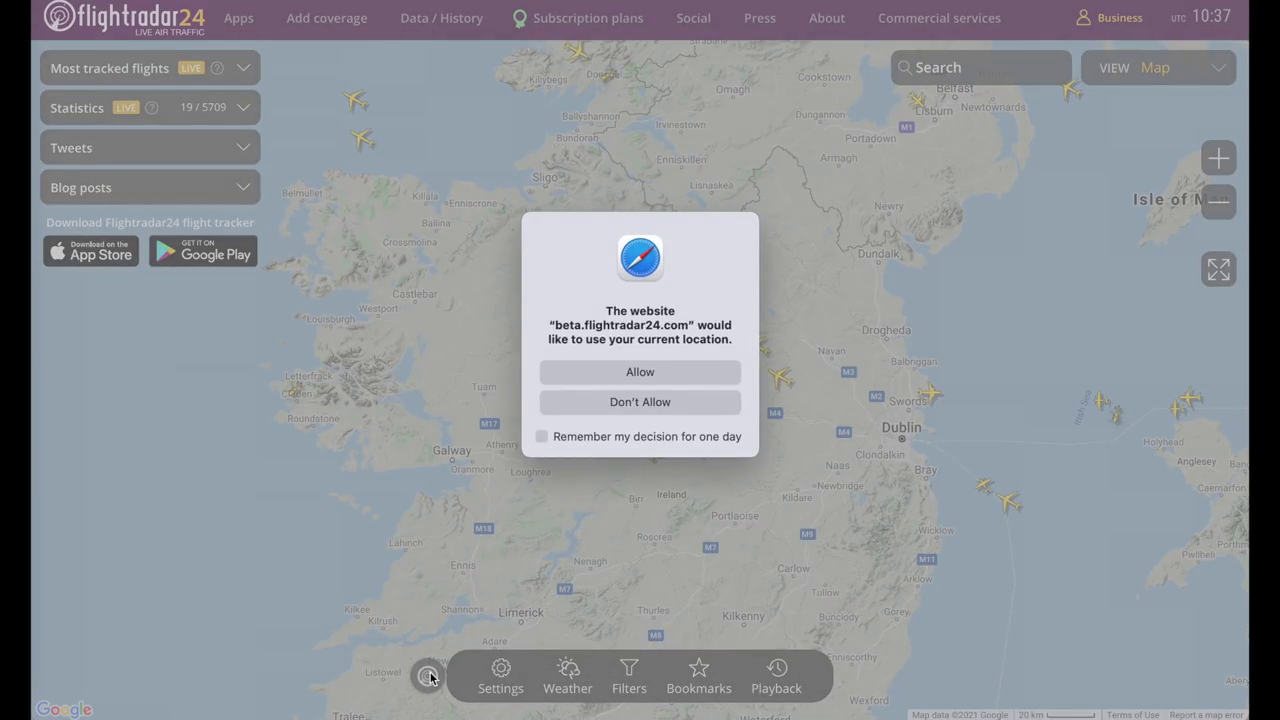
{"action": "left_click", "coordinate": [640, 372]}
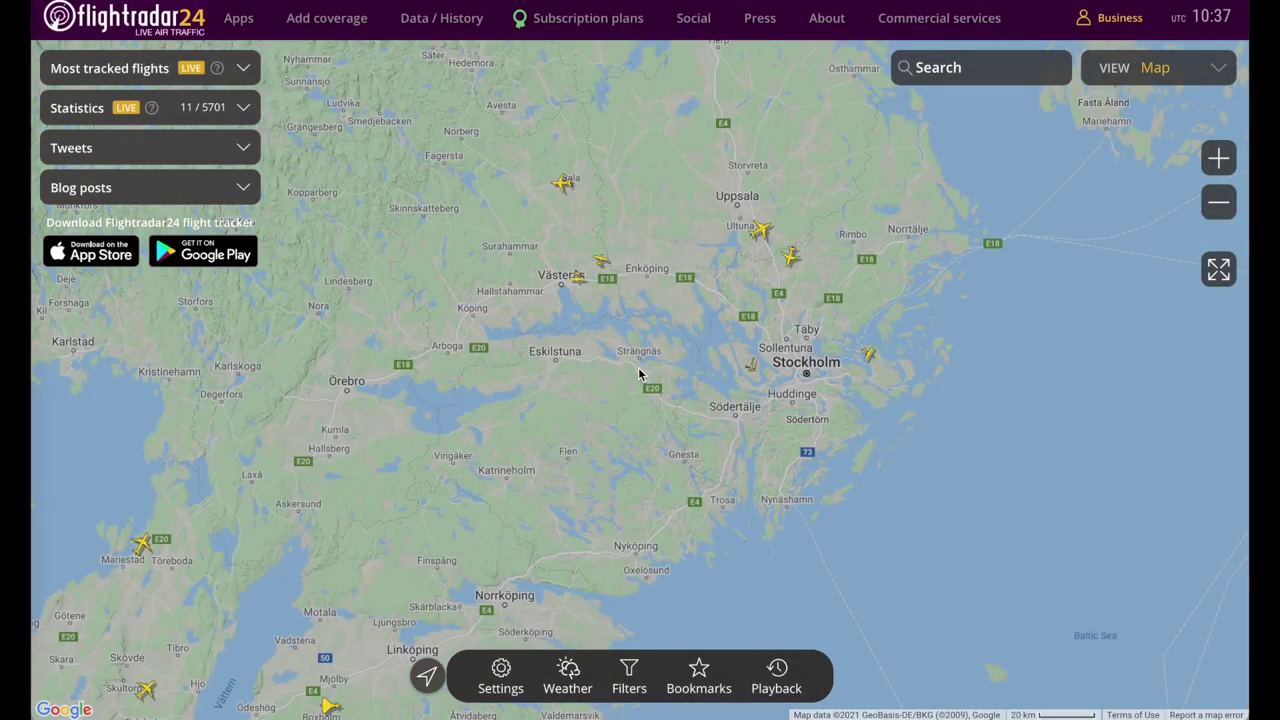
{"action": "left_click", "coordinate": [500, 672]}
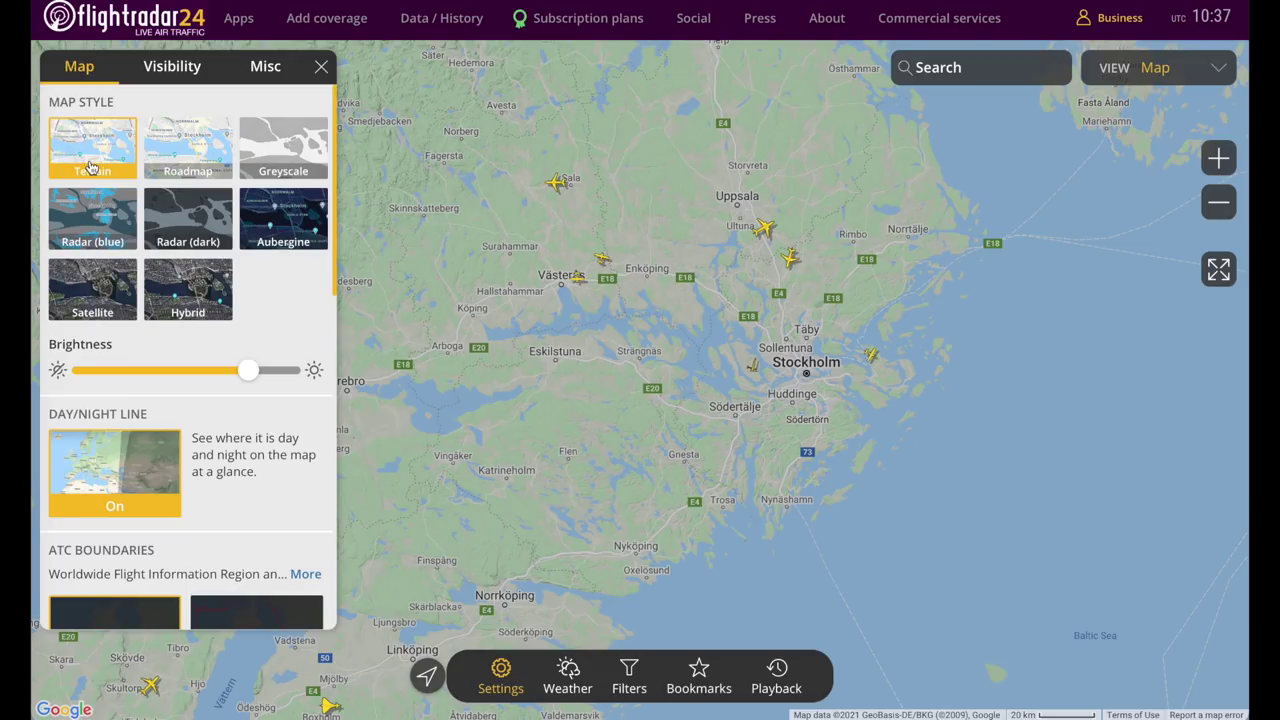
- Try the Roadmap, Satellite and Greyscale map styles, settling on Terrain
{"action": "left_click", "coordinate": [187, 143]}
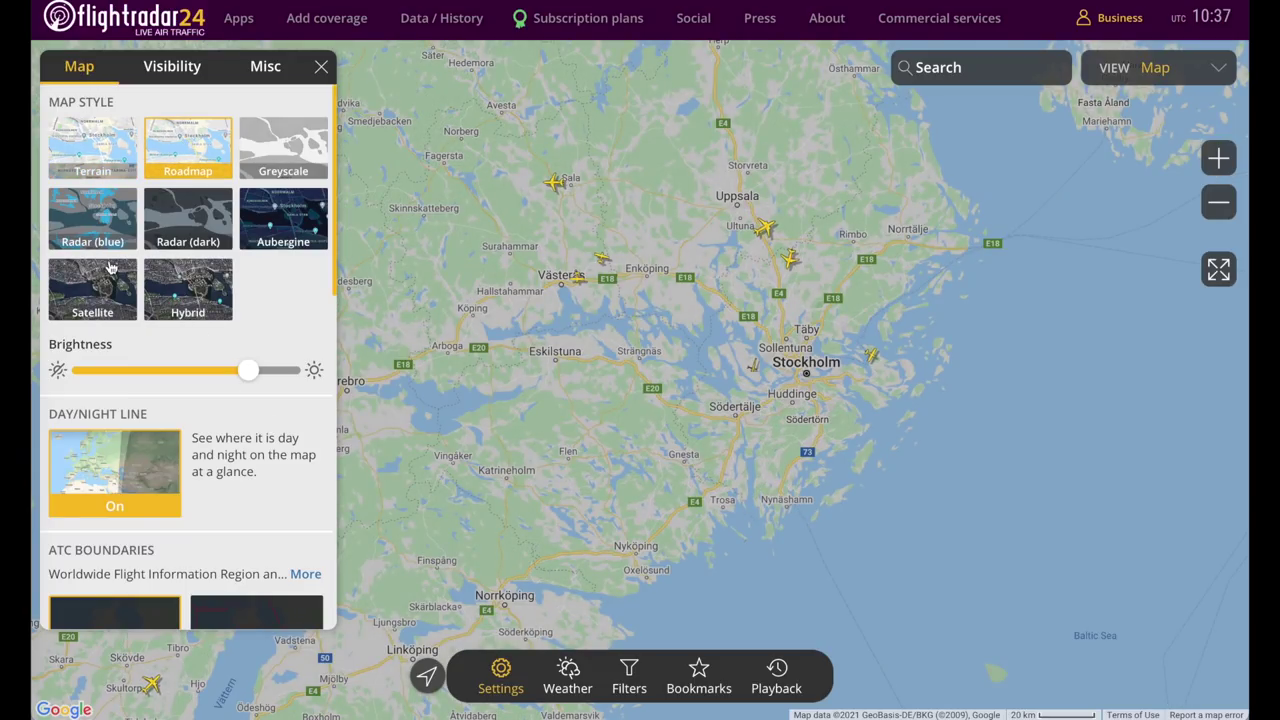
{"action": "left_click", "coordinate": [101, 287]}
{"action": "left_click", "coordinate": [108, 133]}
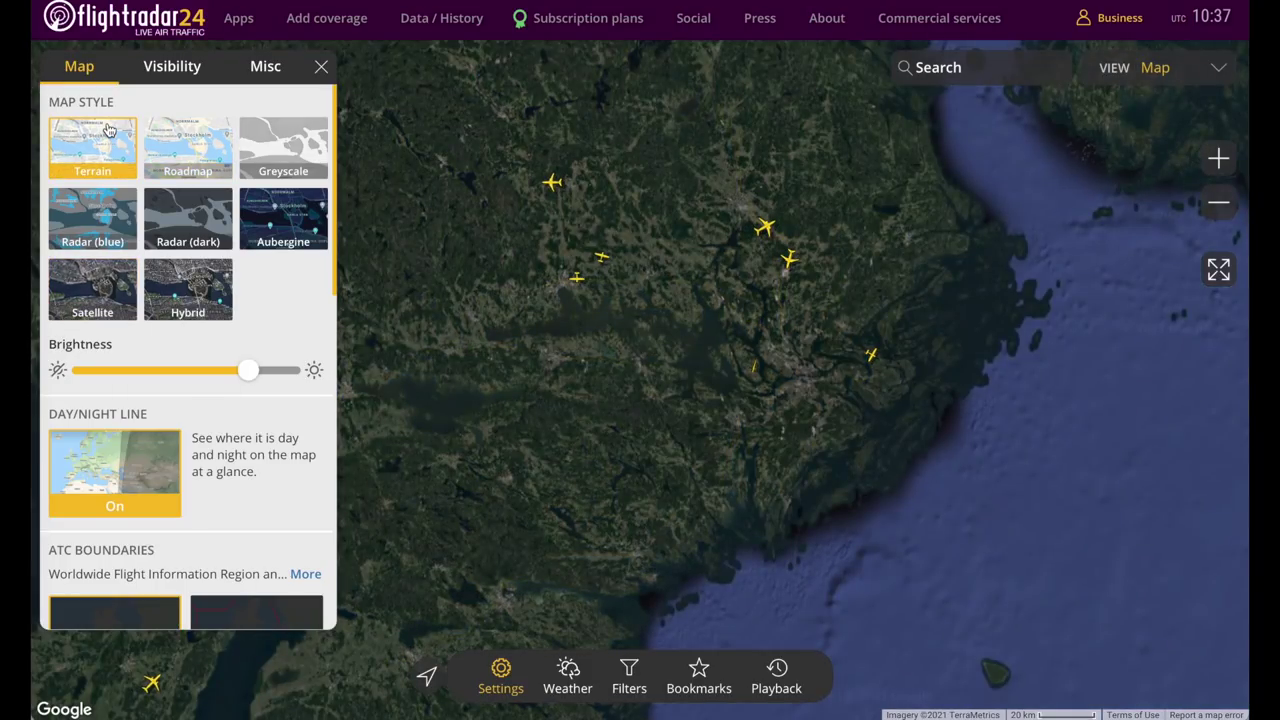
{"action": "left_click", "coordinate": [254, 137]}
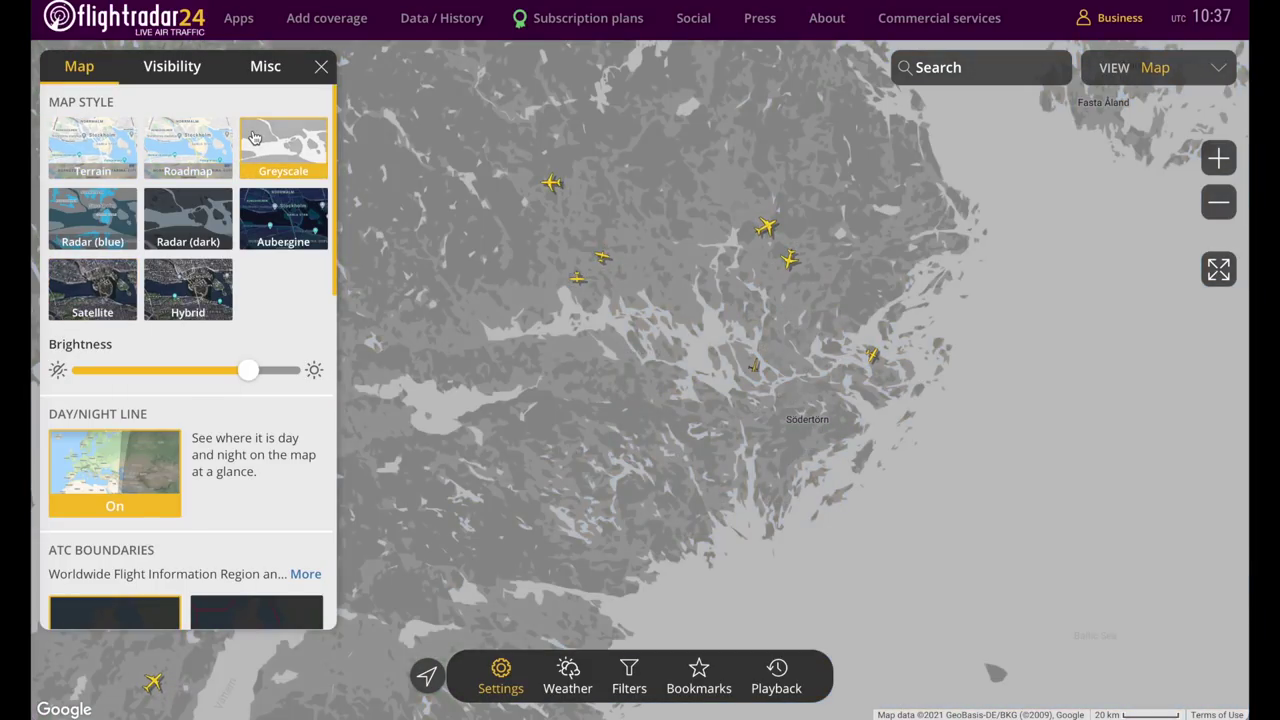
{"action": "left_click", "coordinate": [96, 147]}
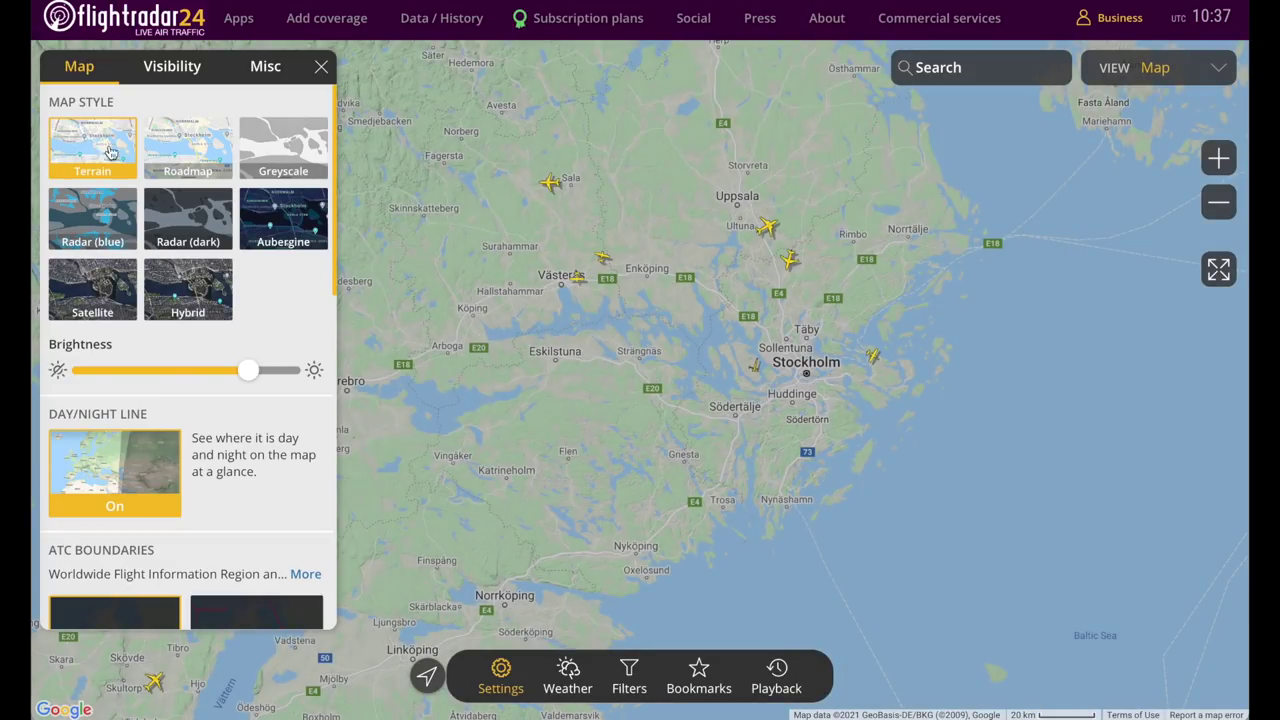
- Turn off the day/night line
{"action": "scroll", "coordinate": [305, 313], "scroll_direction": "down", "scroll_amount": 1}
{"action": "mouse_move", "coordinate": [248, 302]}
{"action": "left_mouse_down"}
{"action": "mouse_move", "coordinate": [174, 302]}
{"action": "mouse_move", "coordinate": [240, 303]}
{"action": "left_mouse_up"}
{"action": "left_click", "coordinate": [125, 418]}
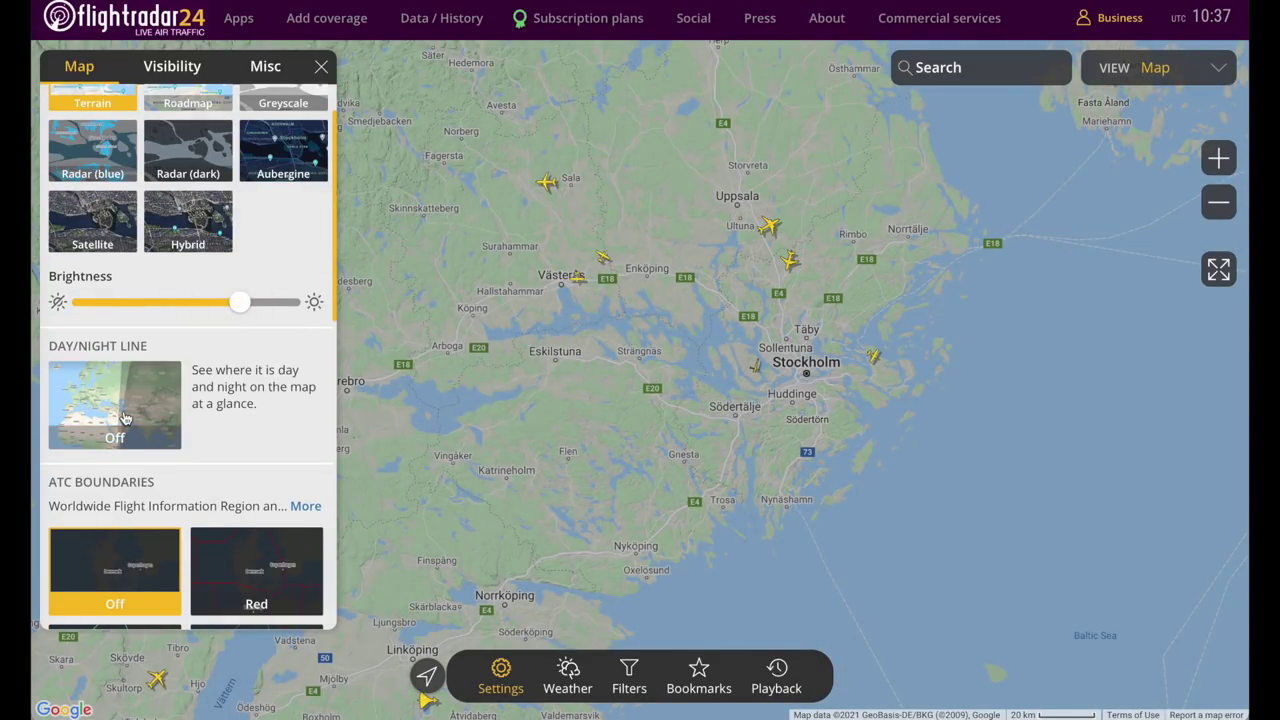
- Turn the oceanic tracks overlay on and back off
{"action": "scroll", "coordinate": [235, 447], "scroll_direction": "down", "scroll_amount": 3}
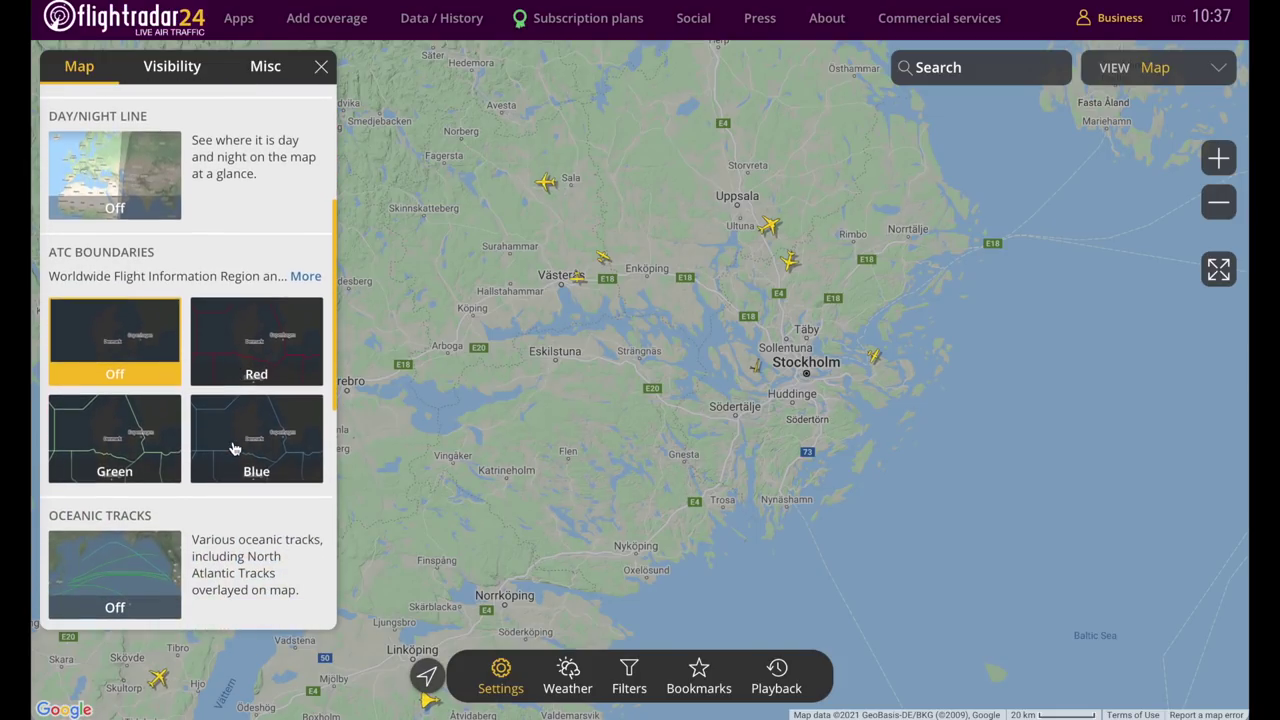
{"action": "scroll", "coordinate": [233, 447], "scroll_direction": "down", "scroll_amount": 1}
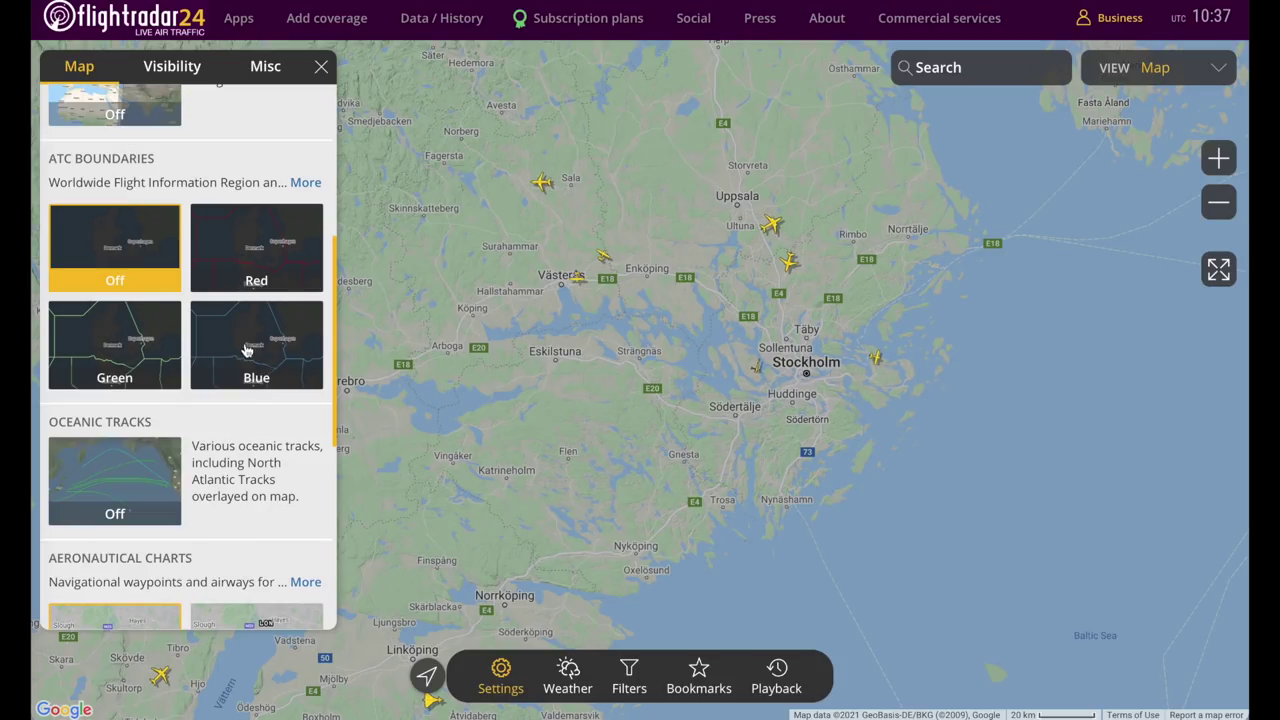
{"action": "scroll", "coordinate": [206, 403], "scroll_direction": "down", "scroll_amount": 1}
{"action": "left_click", "coordinate": [127, 424]}
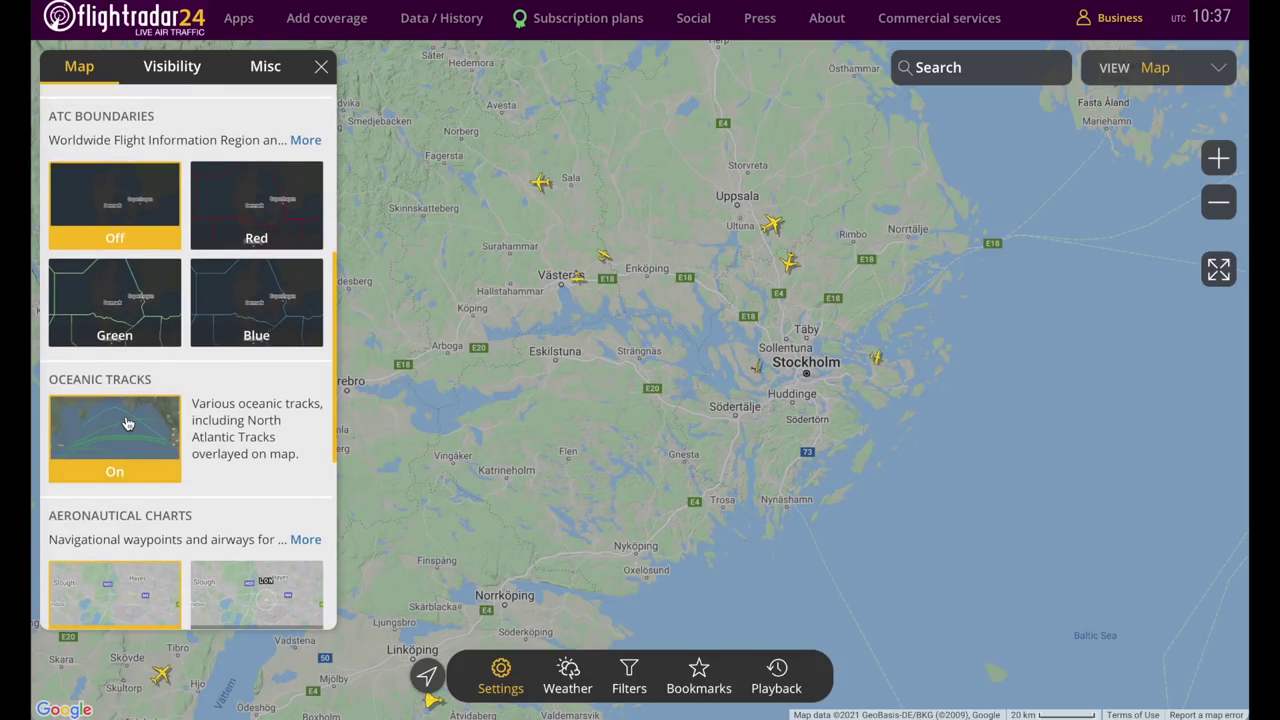
{"action": "scroll", "coordinate": [266, 450], "scroll_direction": "down", "scroll_amount": 1}
{"action": "left_click", "coordinate": [142, 291]}
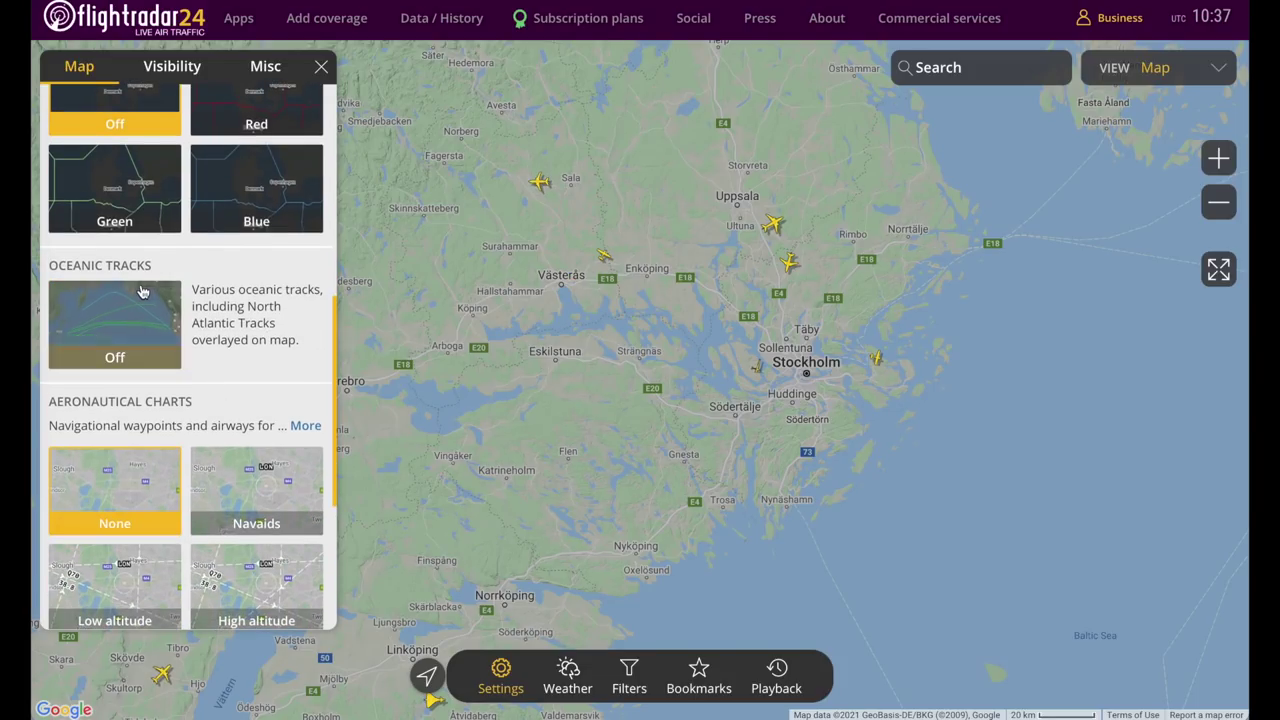
- Show then hide airport pins, enable aircraft callsign labels, and go to Visibility settings
{"action": "scroll", "coordinate": [286, 380], "scroll_direction": "down", "scroll_amount": 1}
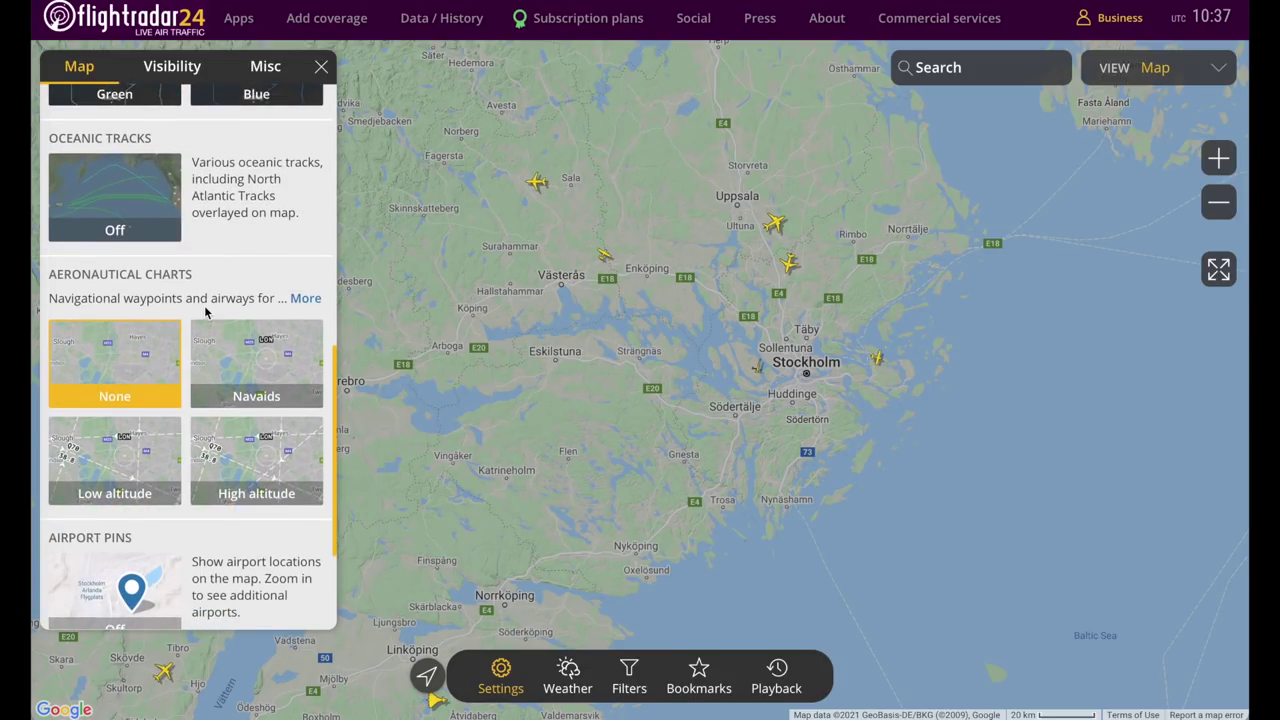
{"action": "scroll", "coordinate": [206, 312], "scroll_direction": "down", "scroll_amount": 1}
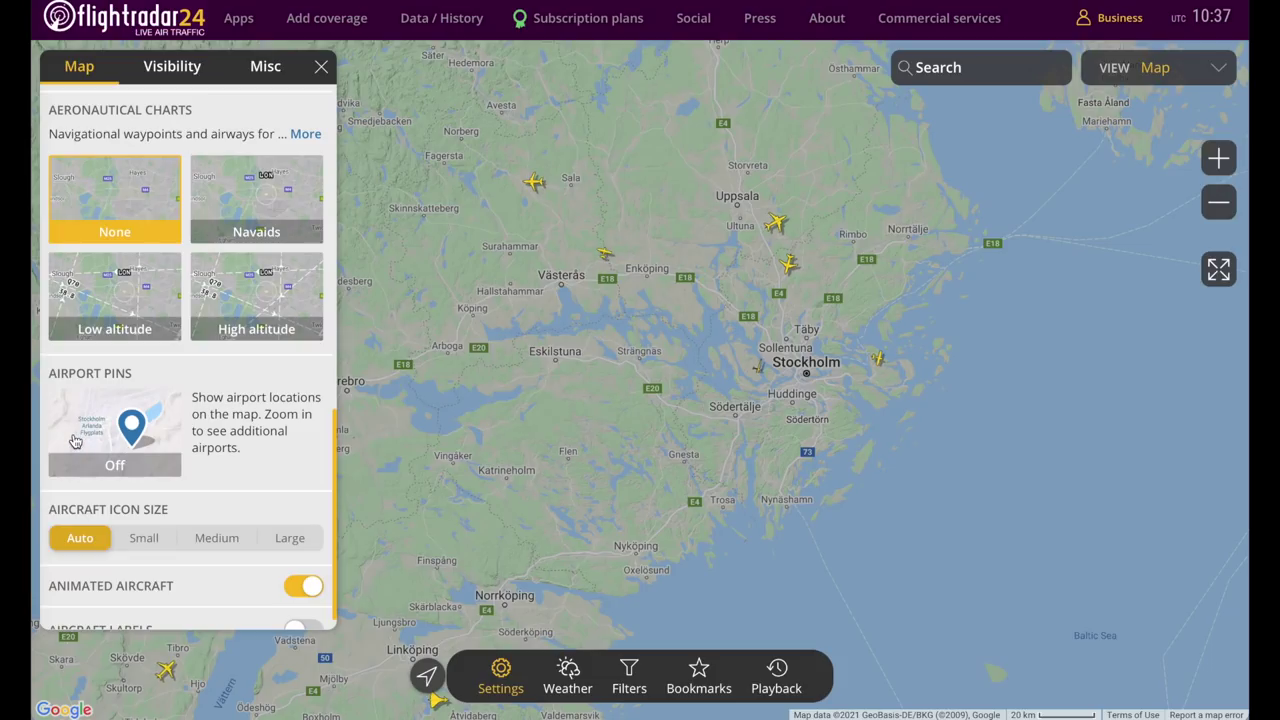
{"action": "left_click", "coordinate": [75, 442]}
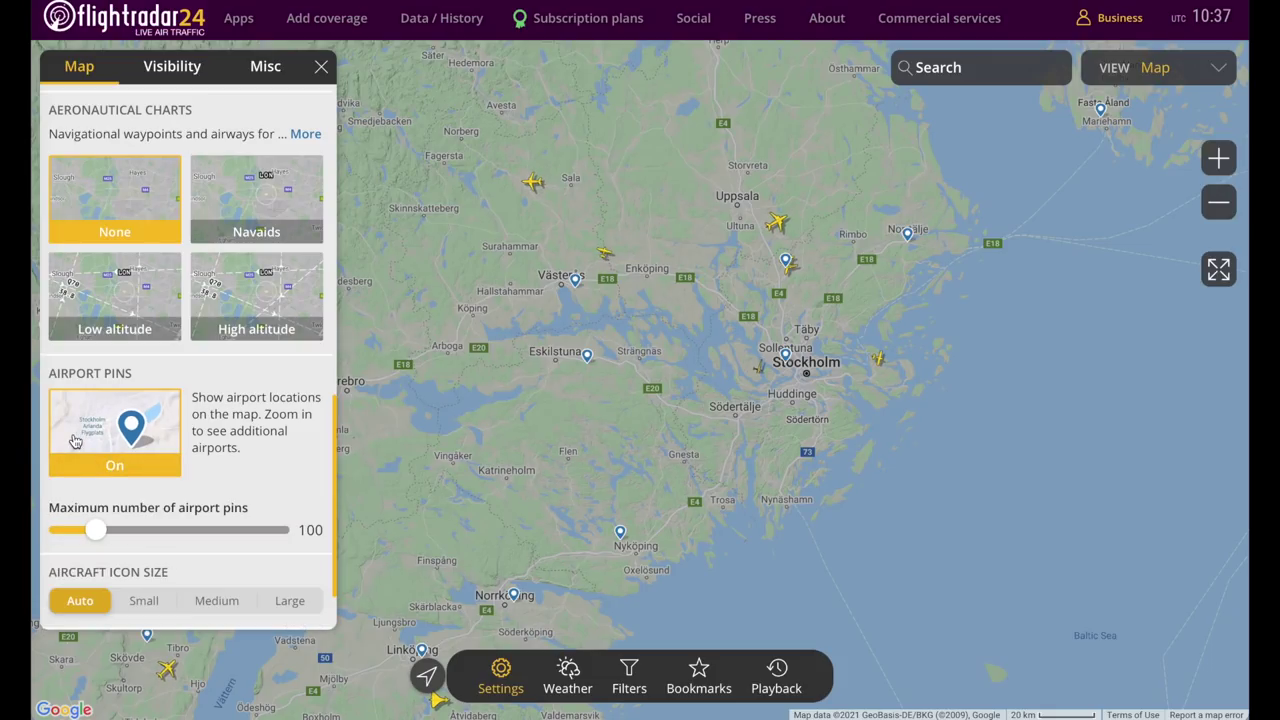
{"action": "left_click", "coordinate": [75, 442]}
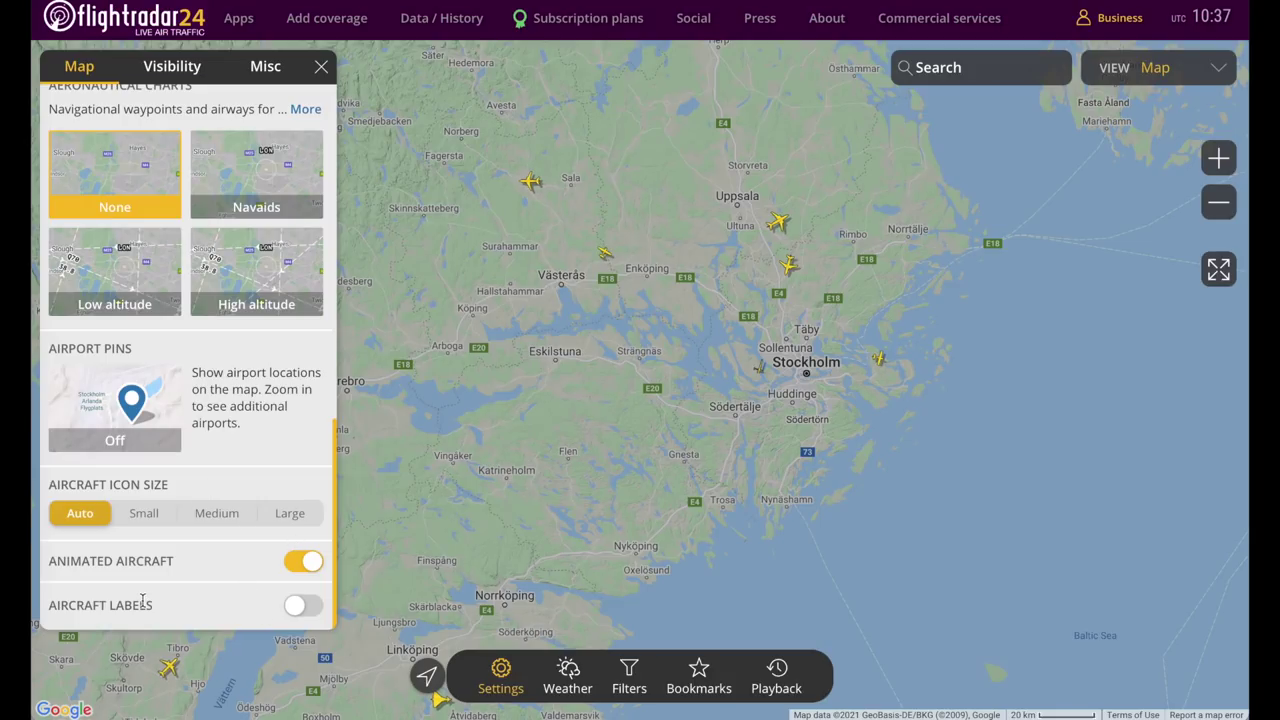
{"action": "left_click", "coordinate": [303, 607]}
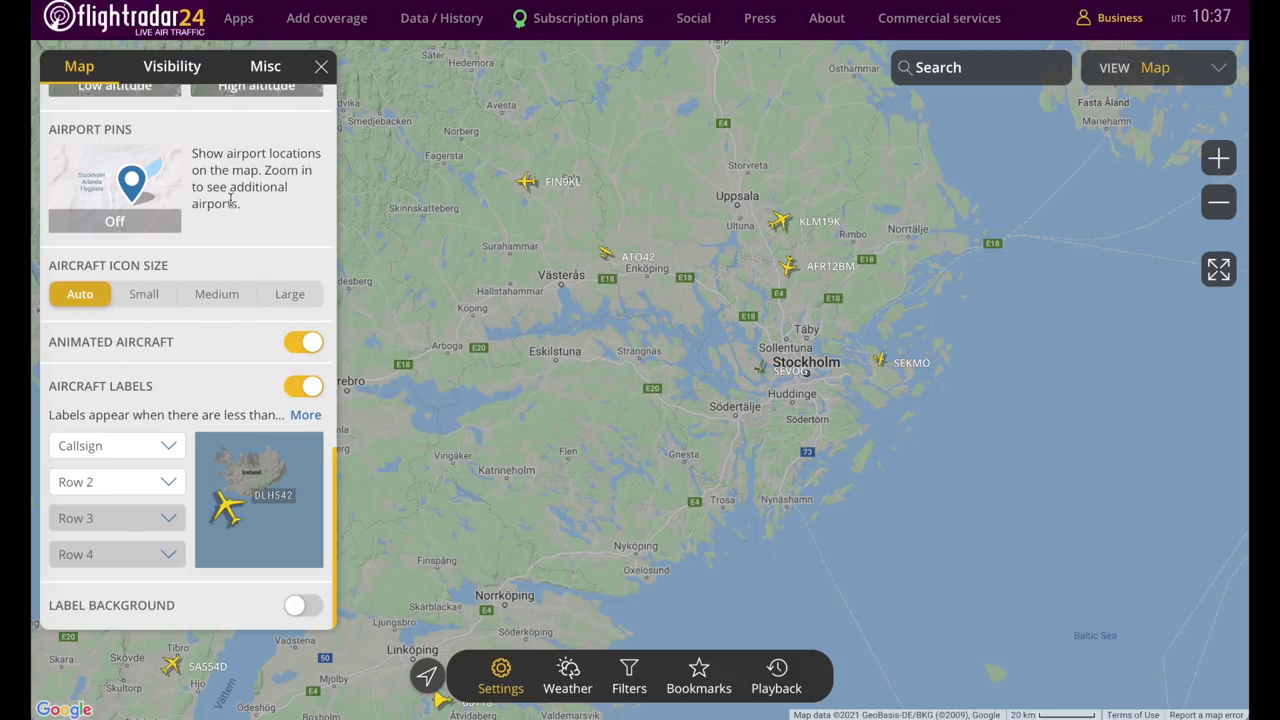
{"action": "left_click", "coordinate": [185, 70]}
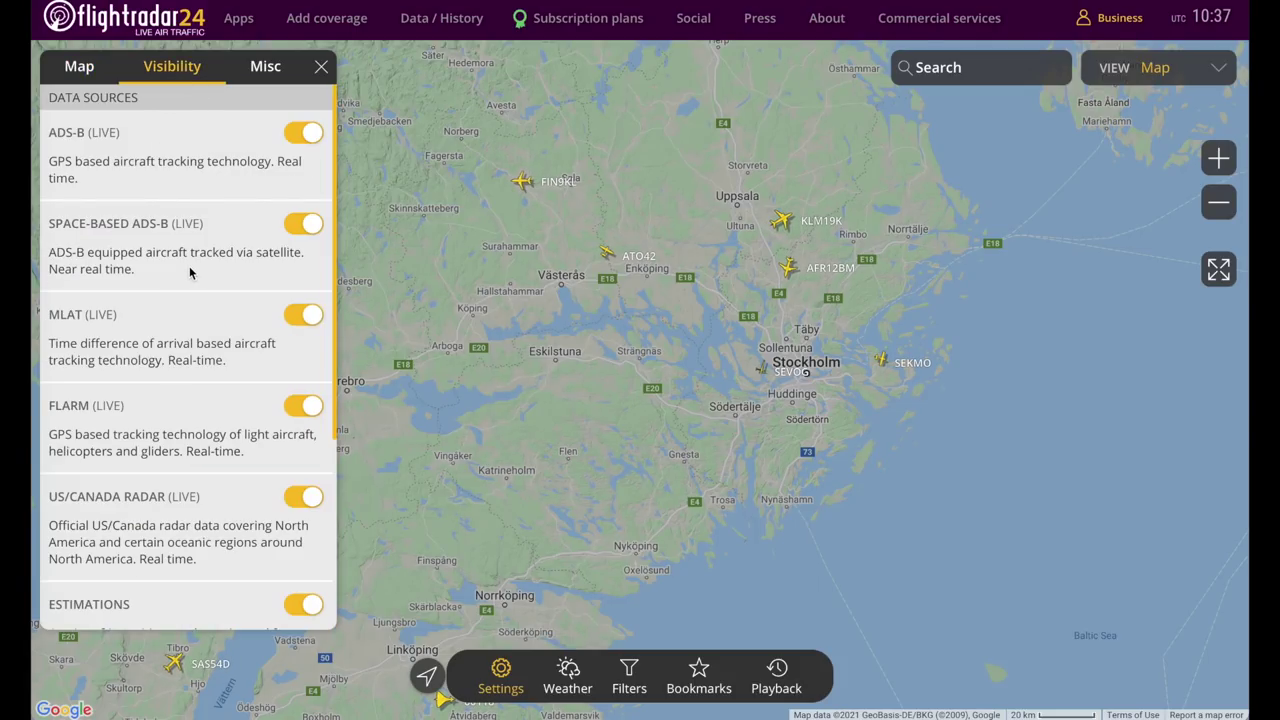
- Hide MLAT, ADS-B, FLARM and ground aircraft; show ground vehicles and gliders
{"action": "left_click", "coordinate": [308, 316]}
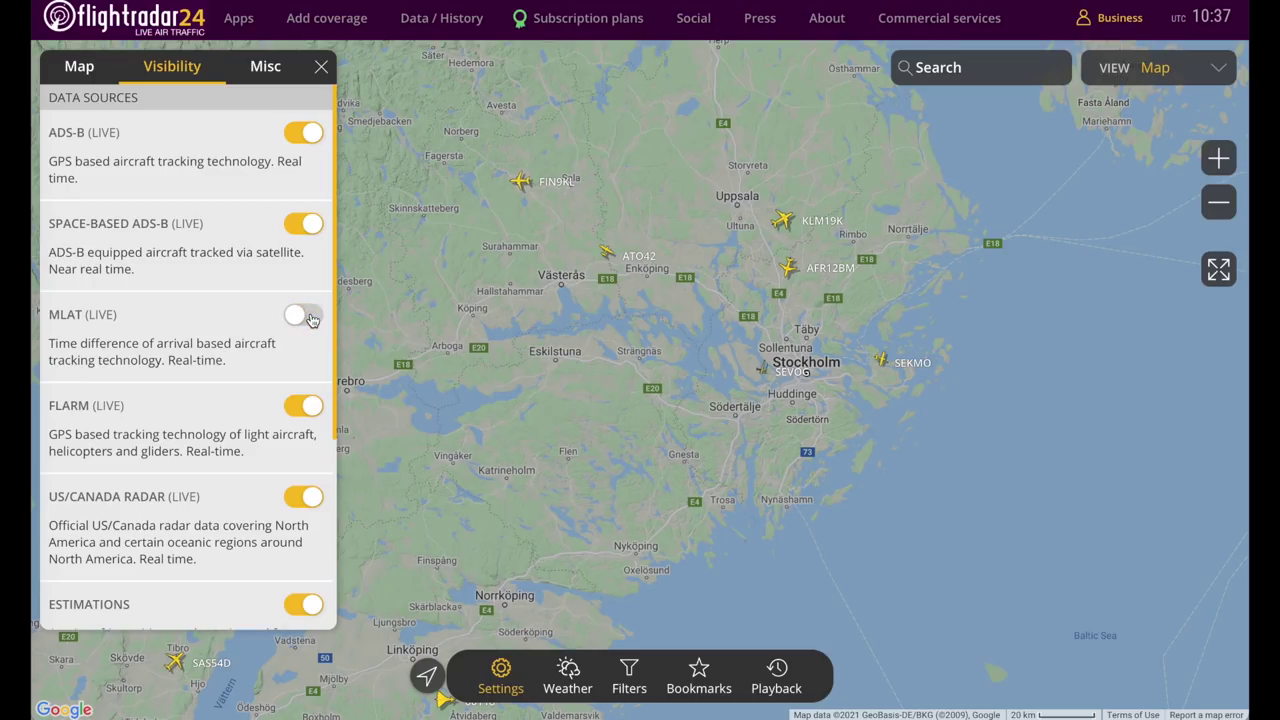
{"action": "left_click", "coordinate": [304, 134]}
{"action": "left_click", "coordinate": [304, 406]}
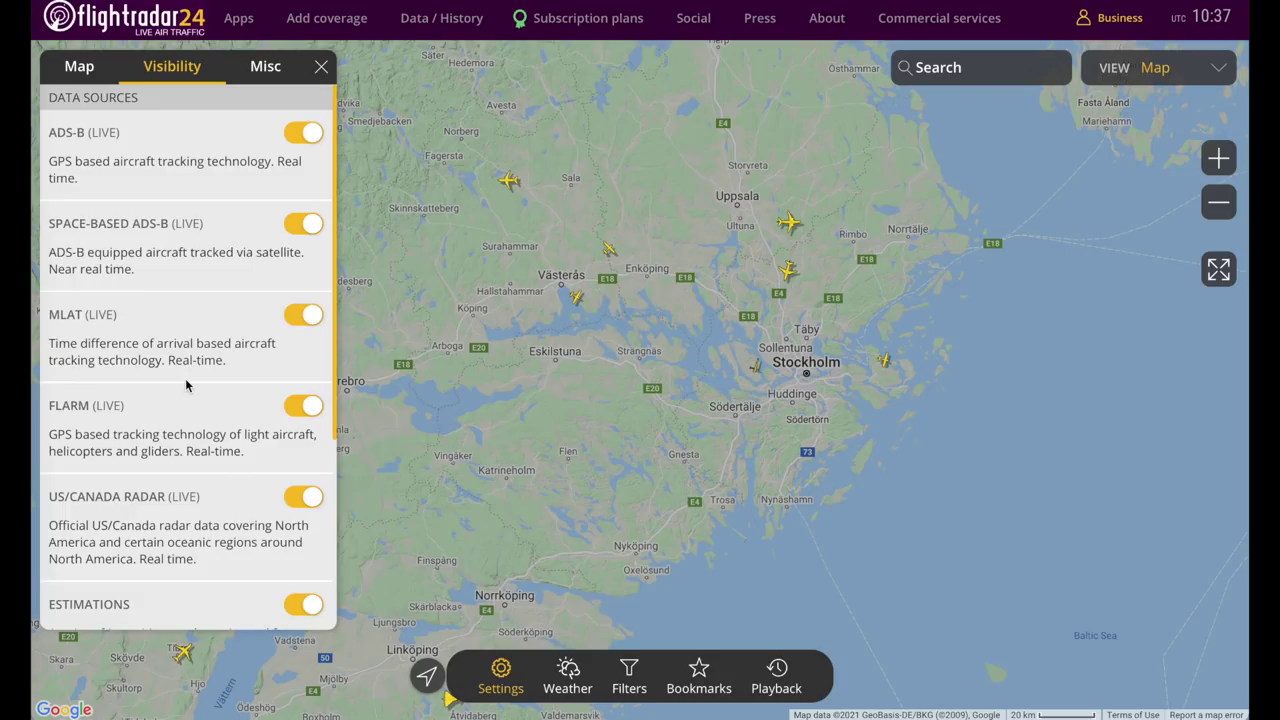
{"action": "scroll", "coordinate": [186, 385], "scroll_direction": "down", "scroll_amount": 3}
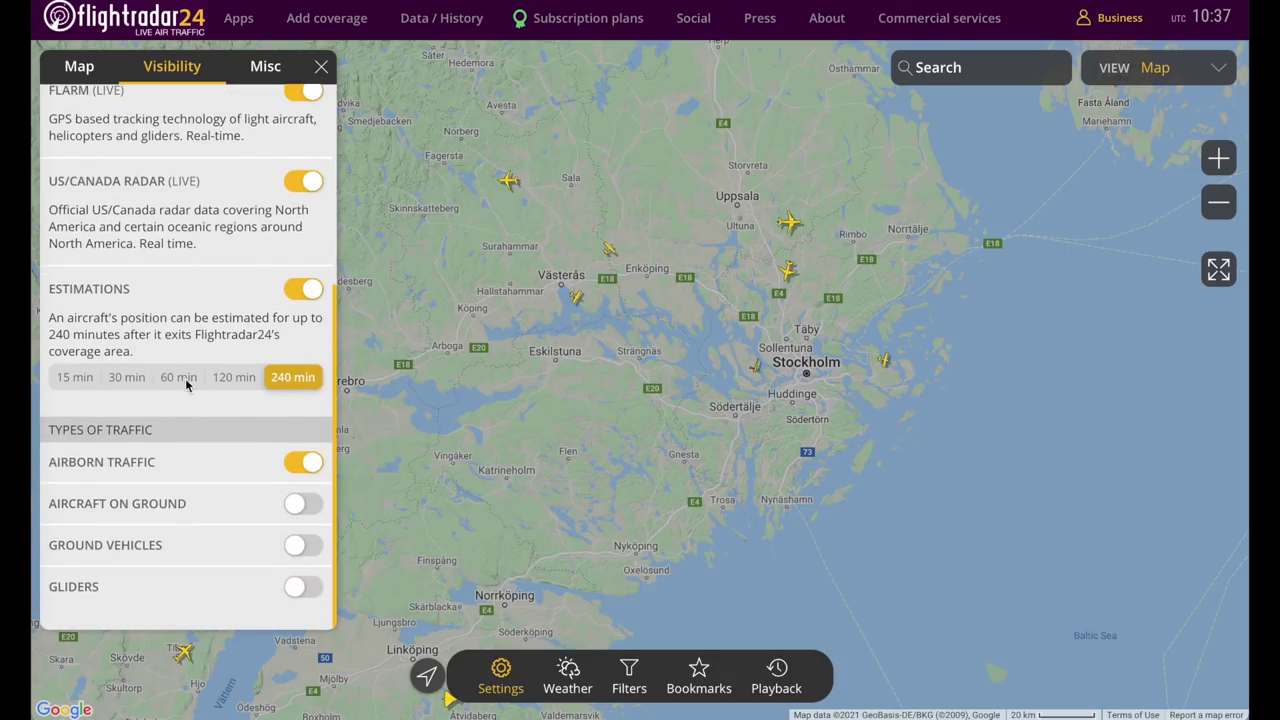
{"action": "left_click", "coordinate": [300, 527]}
{"action": "left_click", "coordinate": [314, 530]}
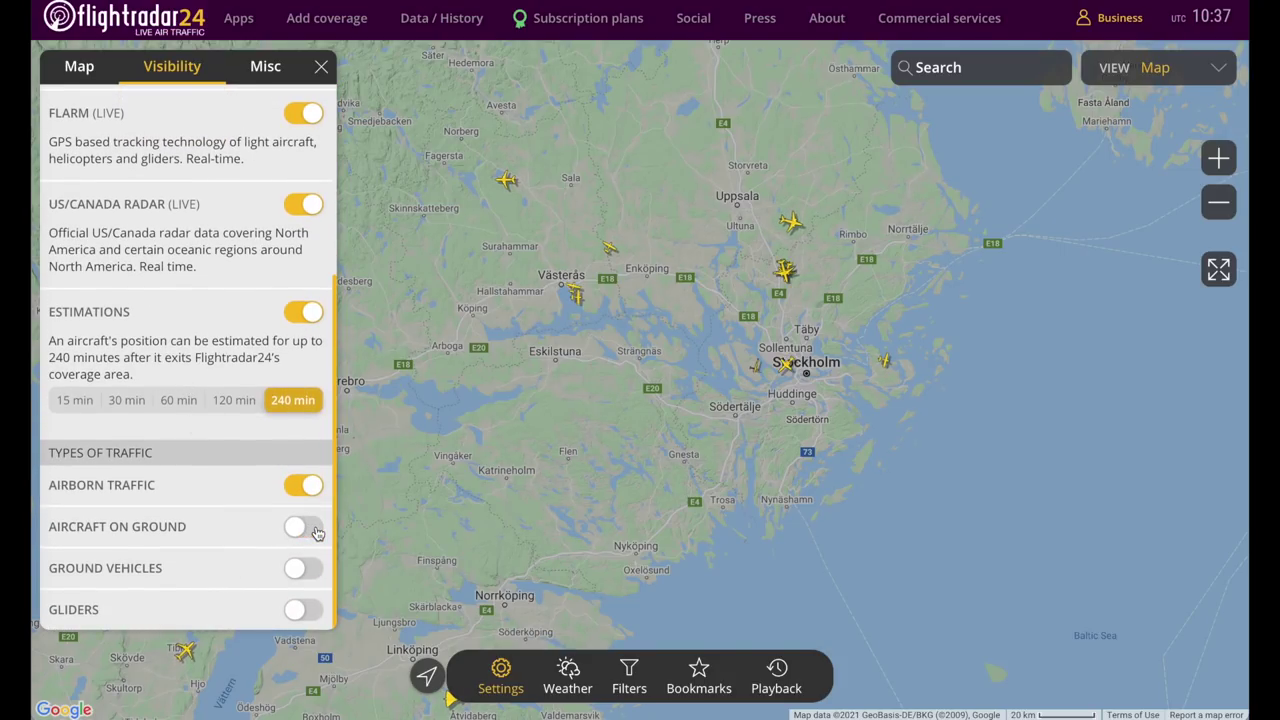
{"action": "left_click", "coordinate": [300, 572]}
{"action": "left_click", "coordinate": [300, 610]}
{"action": "scroll", "coordinate": [277, 303], "scroll_direction": "up", "scroll_amount": 3}
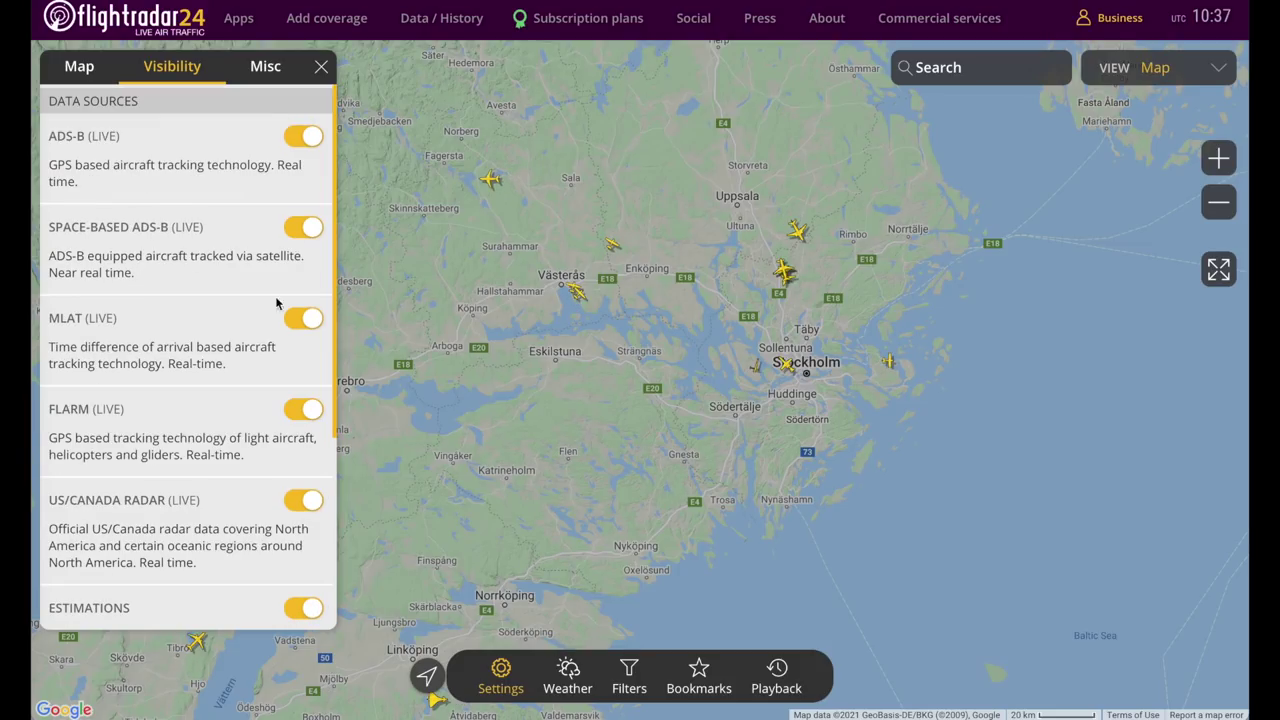
- In Misc, try 24-hour clock, Fahrenheit and km/h, reverting to 12-hour, Celsius and knots
{"action": "left_click", "coordinate": [267, 66]}
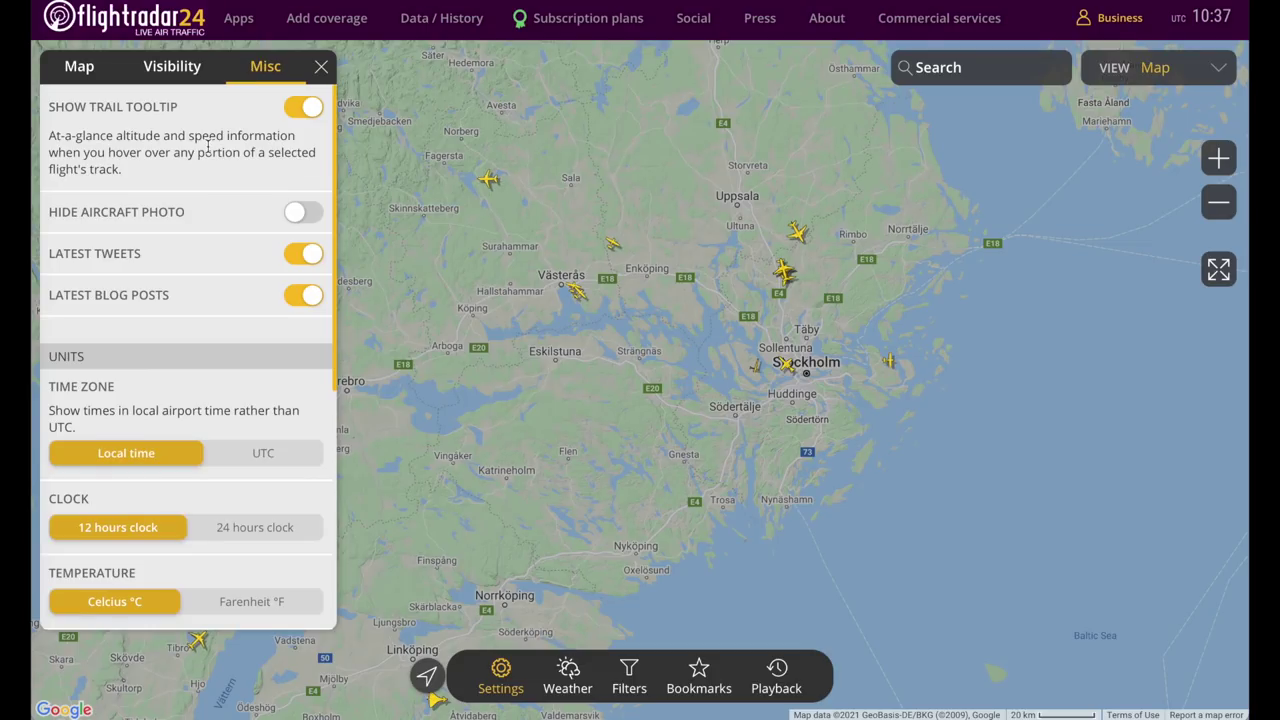
{"action": "scroll", "coordinate": [208, 145], "scroll_direction": "down", "scroll_amount": 3}
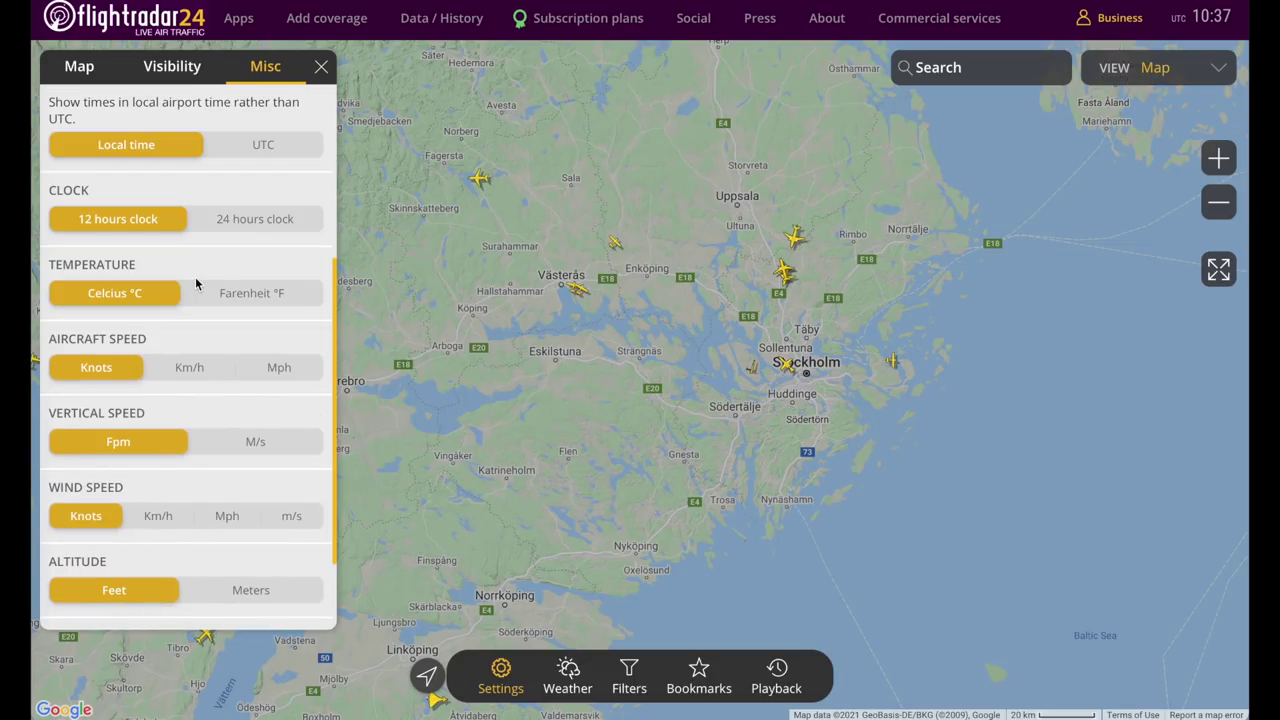
{"action": "left_click", "coordinate": [251, 236]}
{"action": "left_click", "coordinate": [128, 222]}
{"action": "left_click", "coordinate": [254, 294]}
{"action": "left_click", "coordinate": [208, 366]}
{"action": "left_click", "coordinate": [116, 370]}
{"action": "left_click", "coordinate": [113, 294]}
{"action": "scroll", "coordinate": [110, 302], "scroll_direction": "up", "scroll_amount": 3}
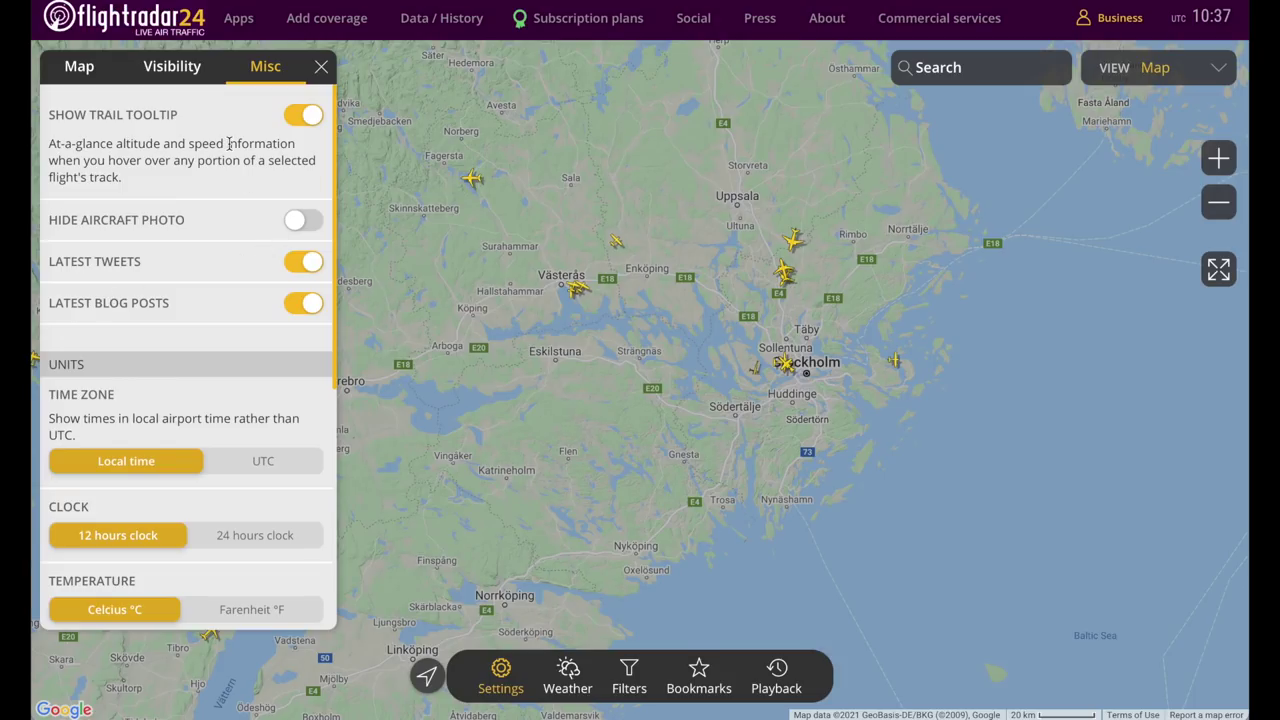
- Toggle trail tooltips off and back on, then select the KLM19K flight north of Uppsala
{"action": "left_click", "coordinate": [306, 119]}
{"action": "left_click", "coordinate": [298, 120]}
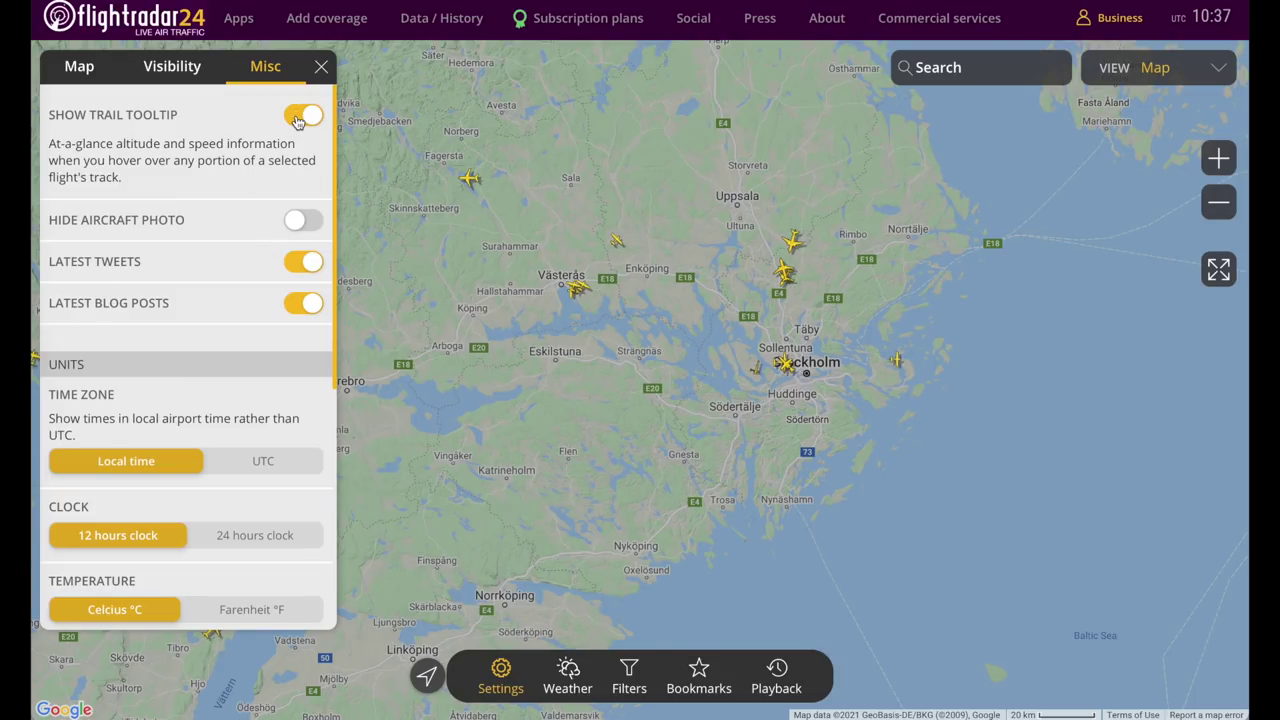
{"action": "left_click", "coordinate": [793, 246]}
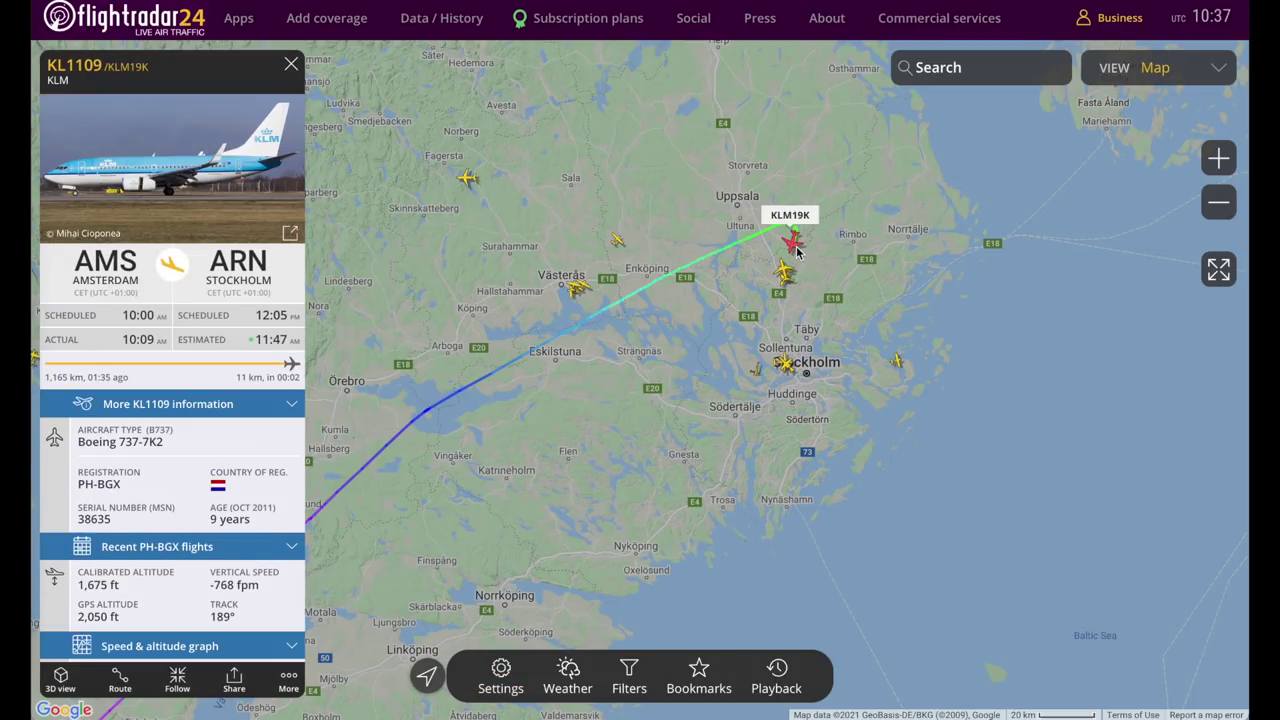
- Read the KL1109 Amsterdam–Stockholm trail tooltip showing 282 kt at 9,150 ft
{"action": "mouse_move", "coordinate": [750, 248]}
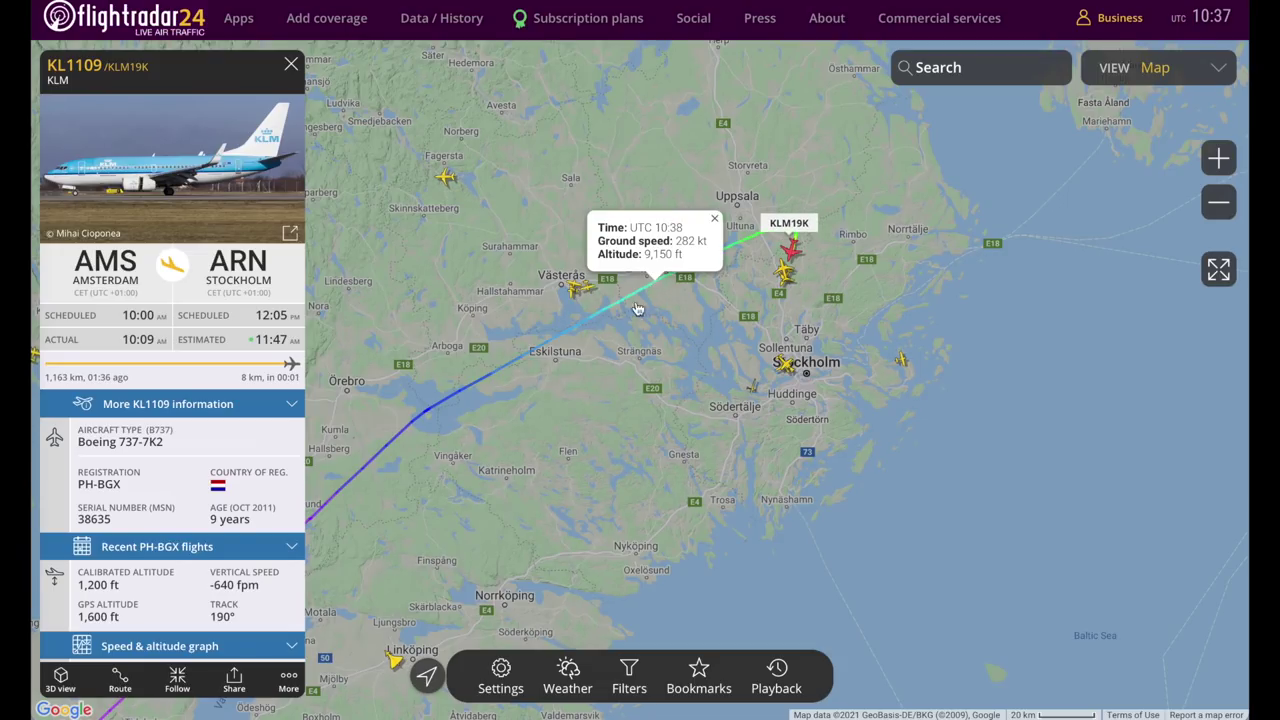
- Browse the weather layer list and toggle the North American Radar layer over the western US
{"action": "left_click", "coordinate": [568, 677]}
{"action": "scroll", "coordinate": [231, 341], "scroll_direction": "down", "scroll_amount": 1}
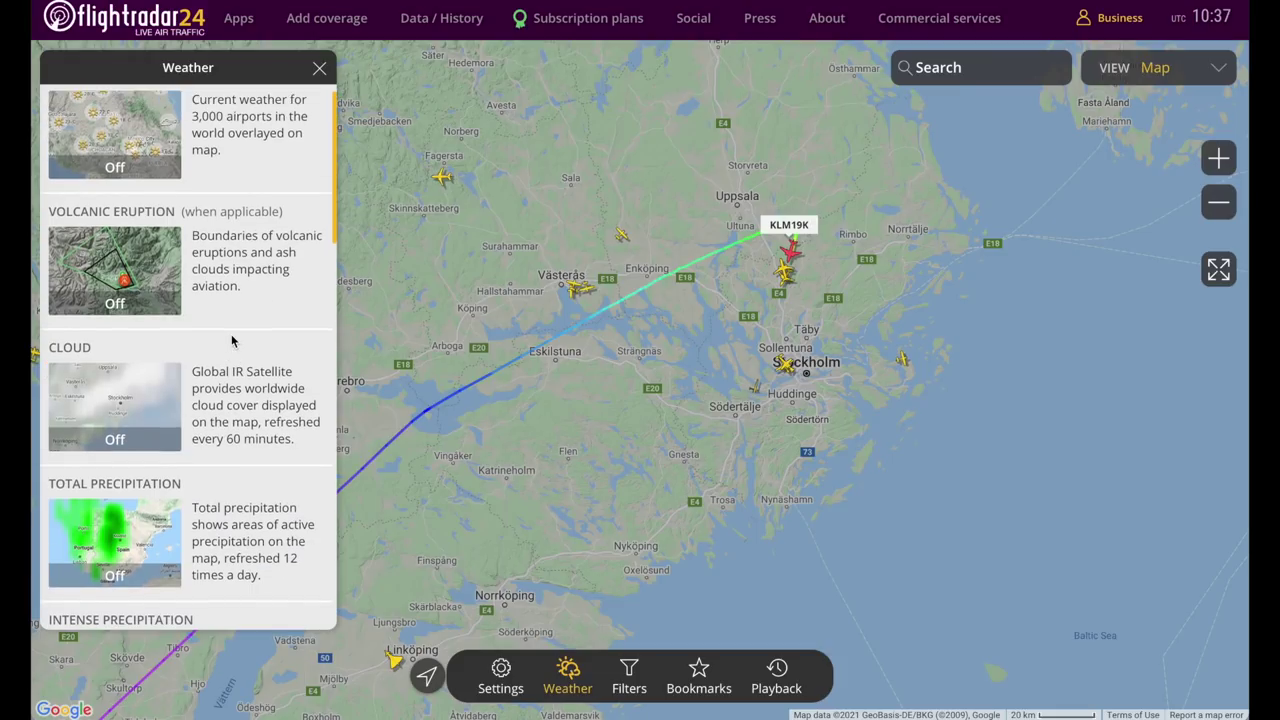
{"action": "scroll", "coordinate": [231, 341], "scroll_direction": "up", "scroll_amount": 1}
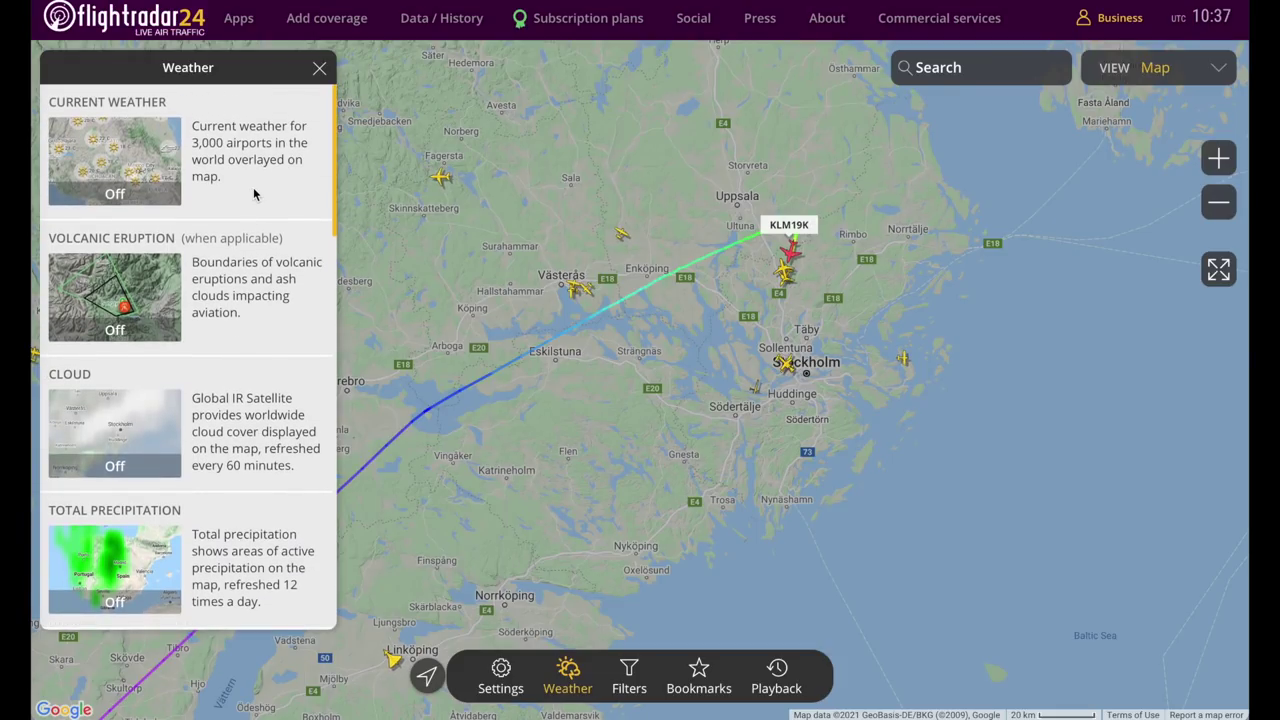
{"action": "scroll", "coordinate": [254, 194], "scroll_direction": "down", "scroll_amount": 1}
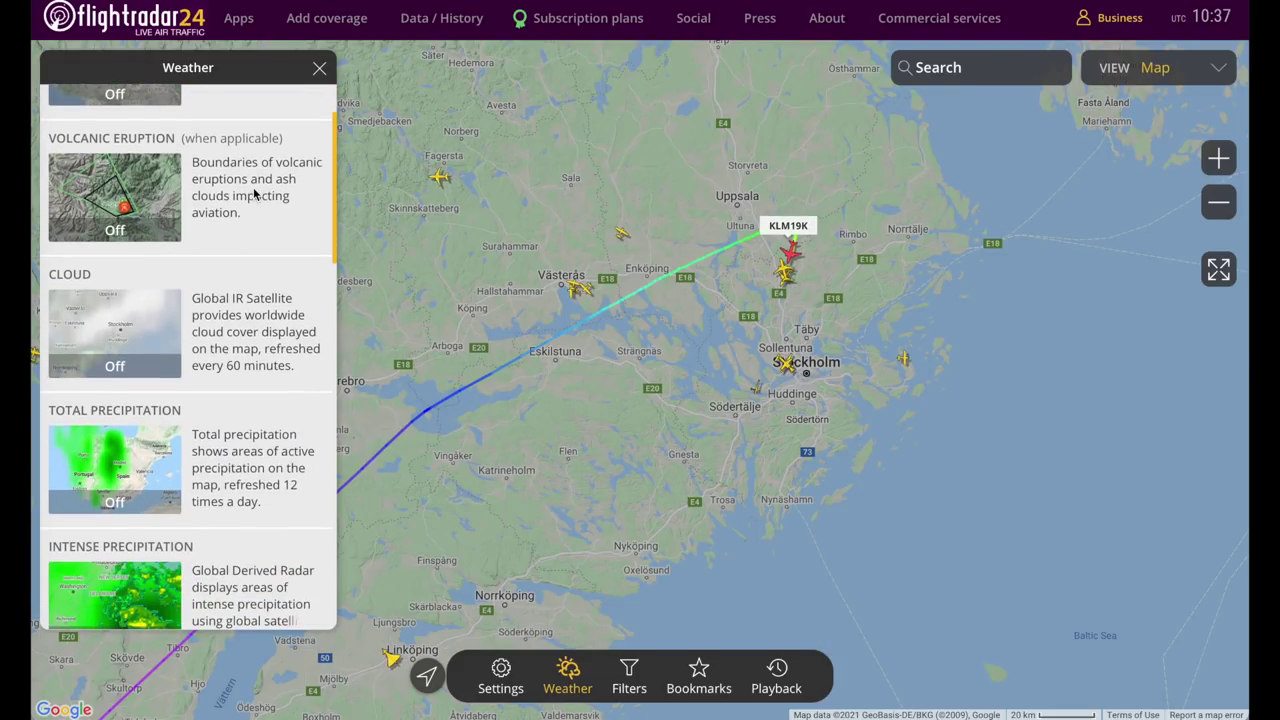
{"action": "scroll", "coordinate": [254, 188], "scroll_direction": "down", "scroll_amount": 3}
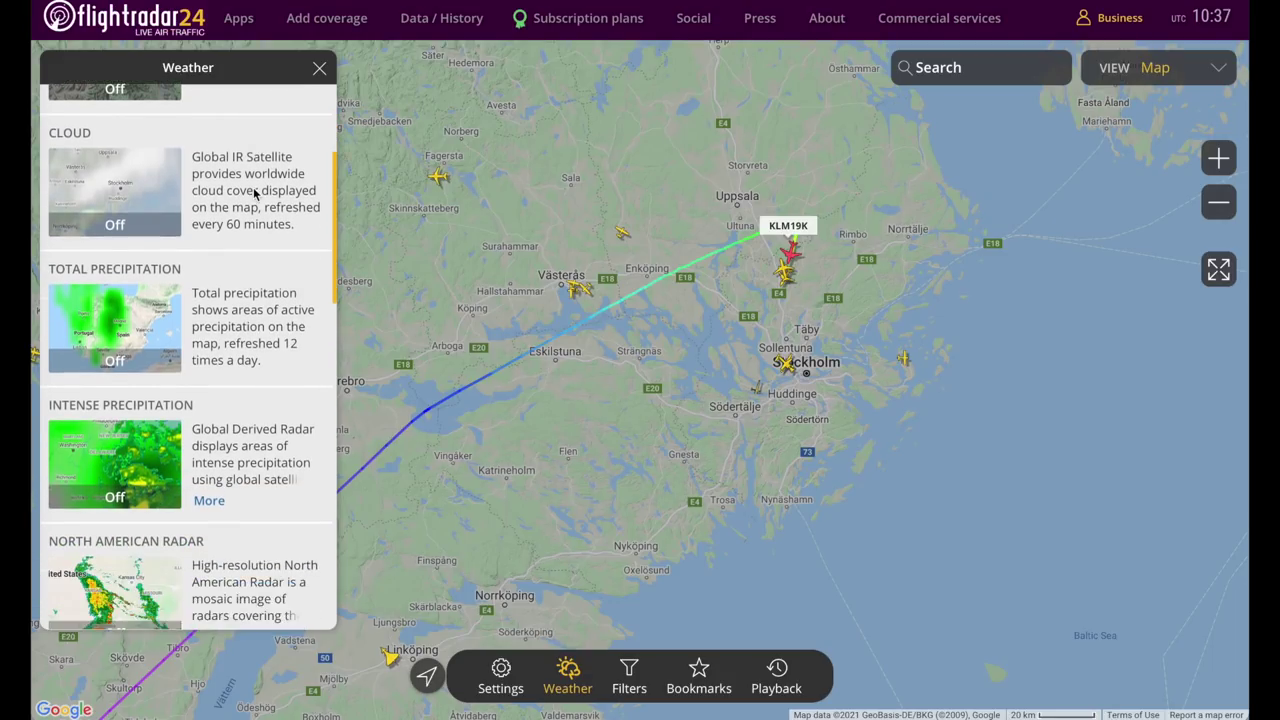
{"action": "scroll", "coordinate": [254, 194], "scroll_direction": "down", "scroll_amount": 3}
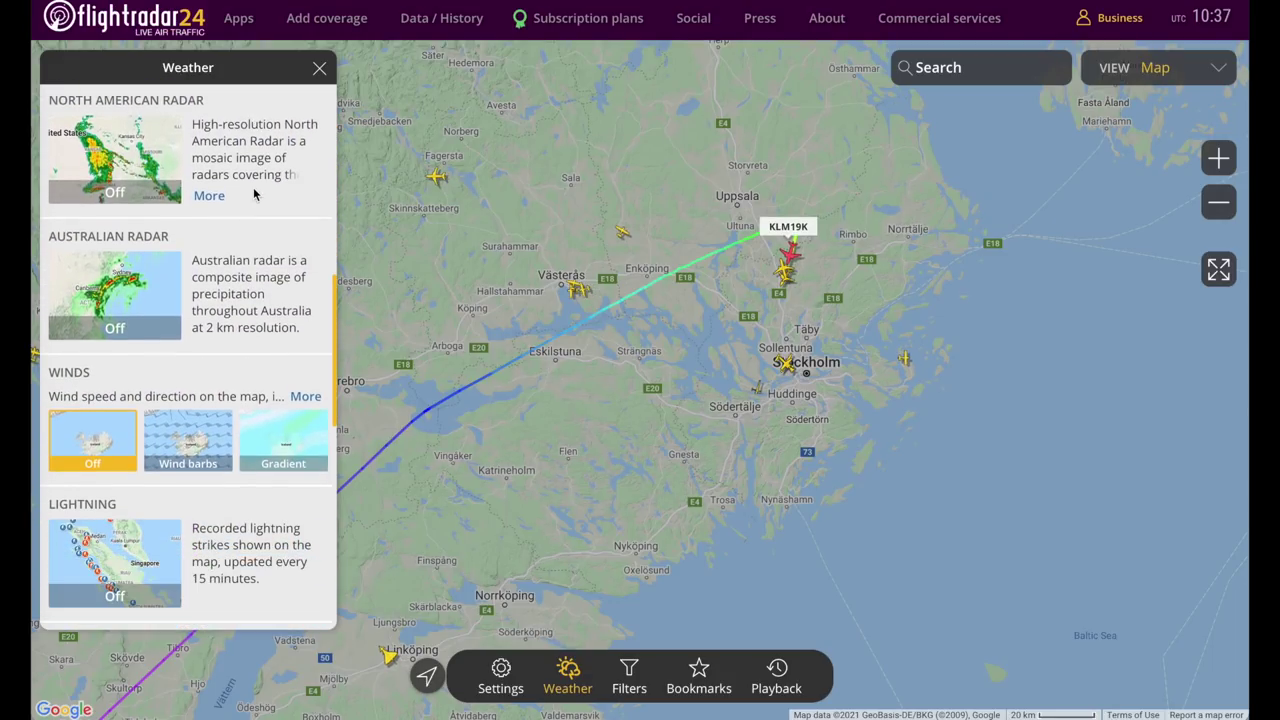
{"action": "scroll", "coordinate": [253, 248], "scroll_direction": "up", "scroll_amount": 4}
{"action": "scroll", "coordinate": [254, 250], "scroll_direction": "down", "scroll_amount": 1}
{"action": "scroll", "coordinate": [253, 248], "scroll_direction": "down", "scroll_amount": 8}
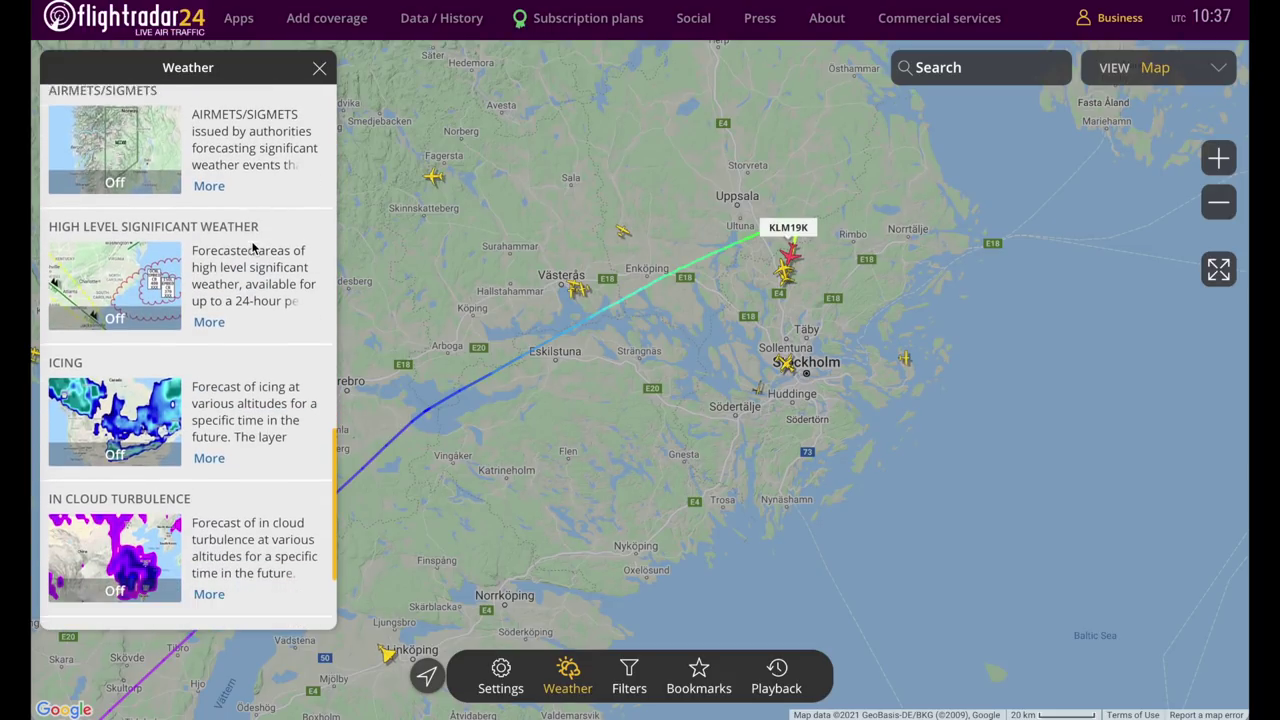
{"action": "scroll", "coordinate": [254, 246], "scroll_direction": "down", "scroll_amount": 3}
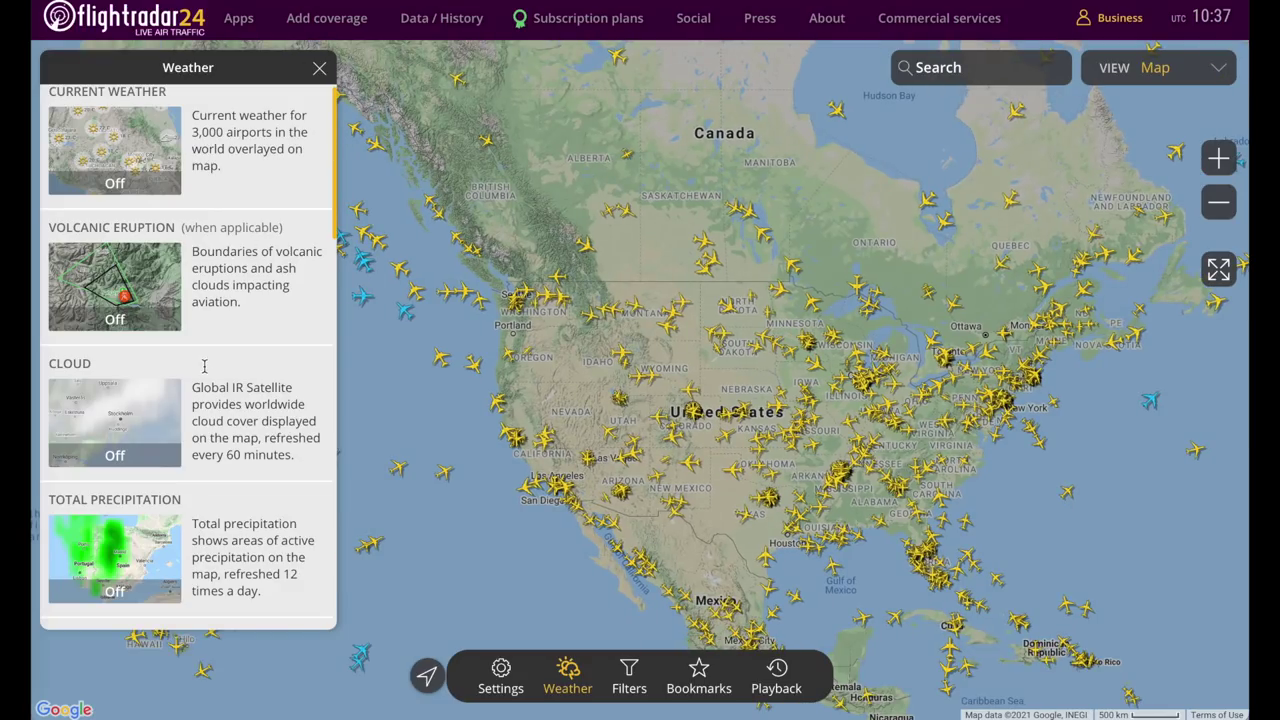
{"action": "scroll", "coordinate": [204, 366], "scroll_direction": "down", "scroll_amount": 5}
{"action": "scroll", "coordinate": [204, 366], "scroll_direction": "up", "scroll_amount": 1}
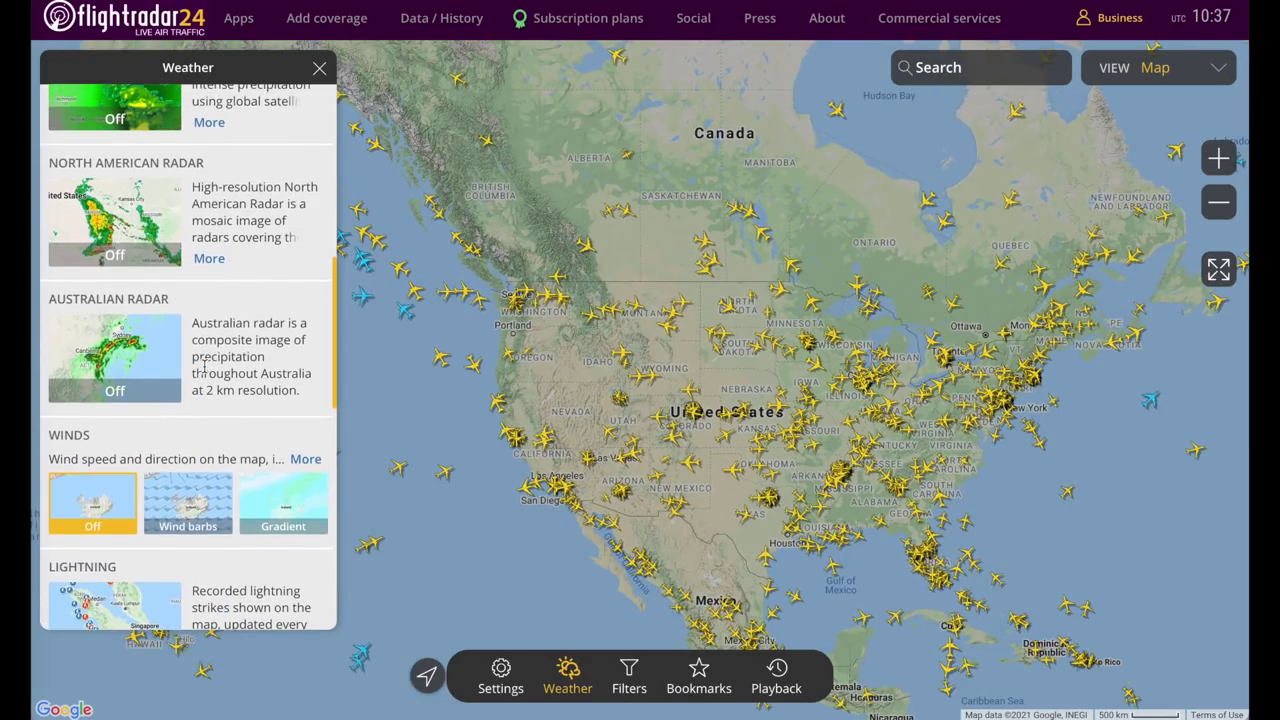
{"action": "left_click", "coordinate": [160, 226]}
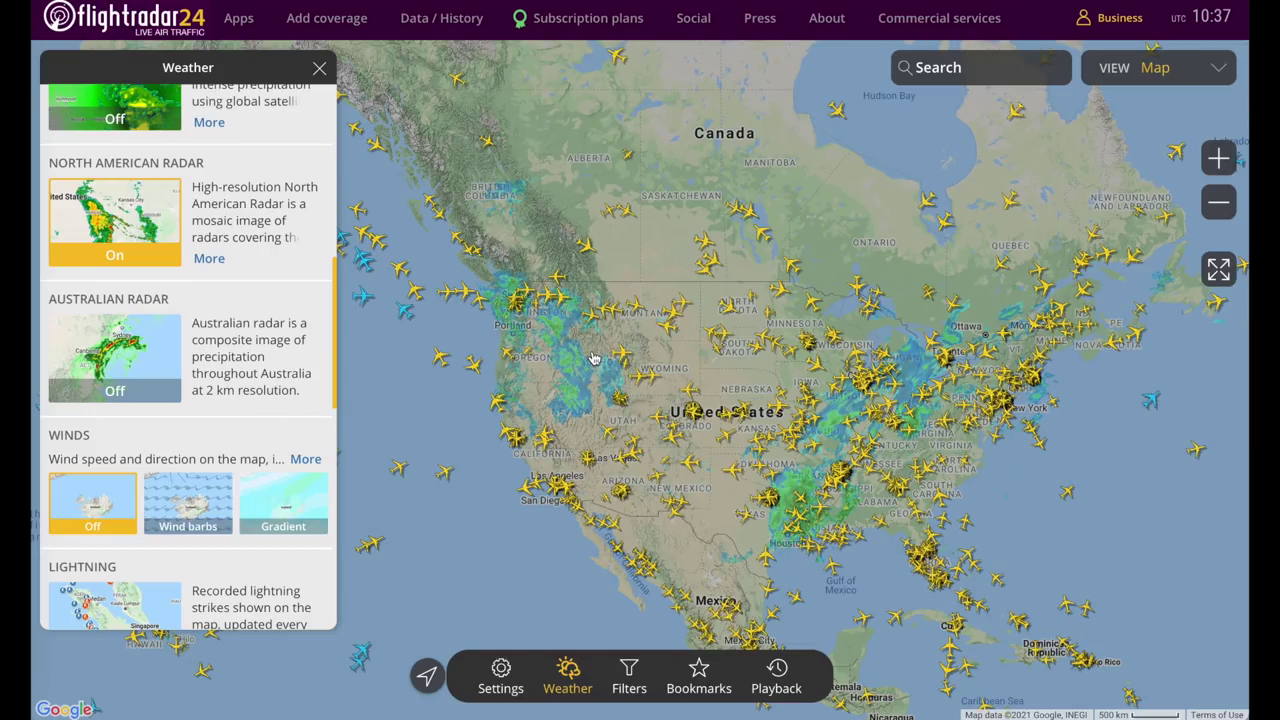
{"action": "scroll", "coordinate": [596, 358], "scroll_direction": "up", "scroll_amount": 2}
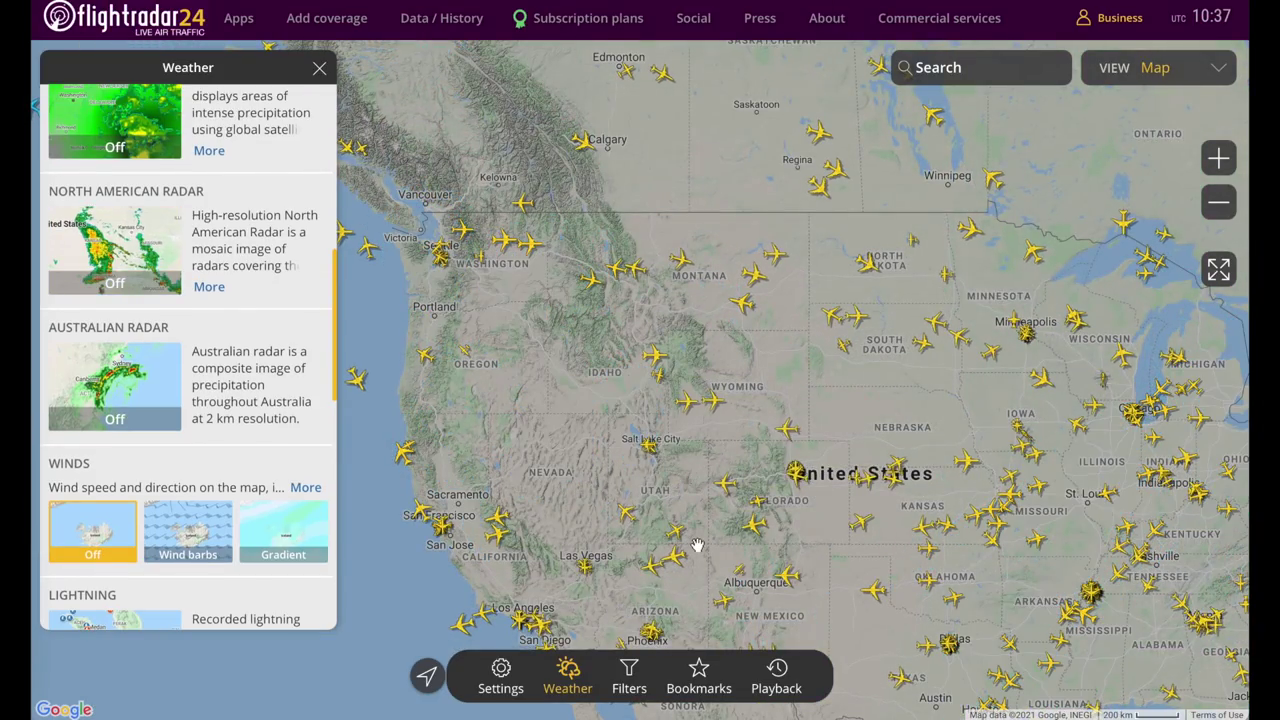
- Add an Aircraft type (ICAO) filter for B38M, view flight ACA178, and return to Filters
{"action": "left_click", "coordinate": [629, 673]}
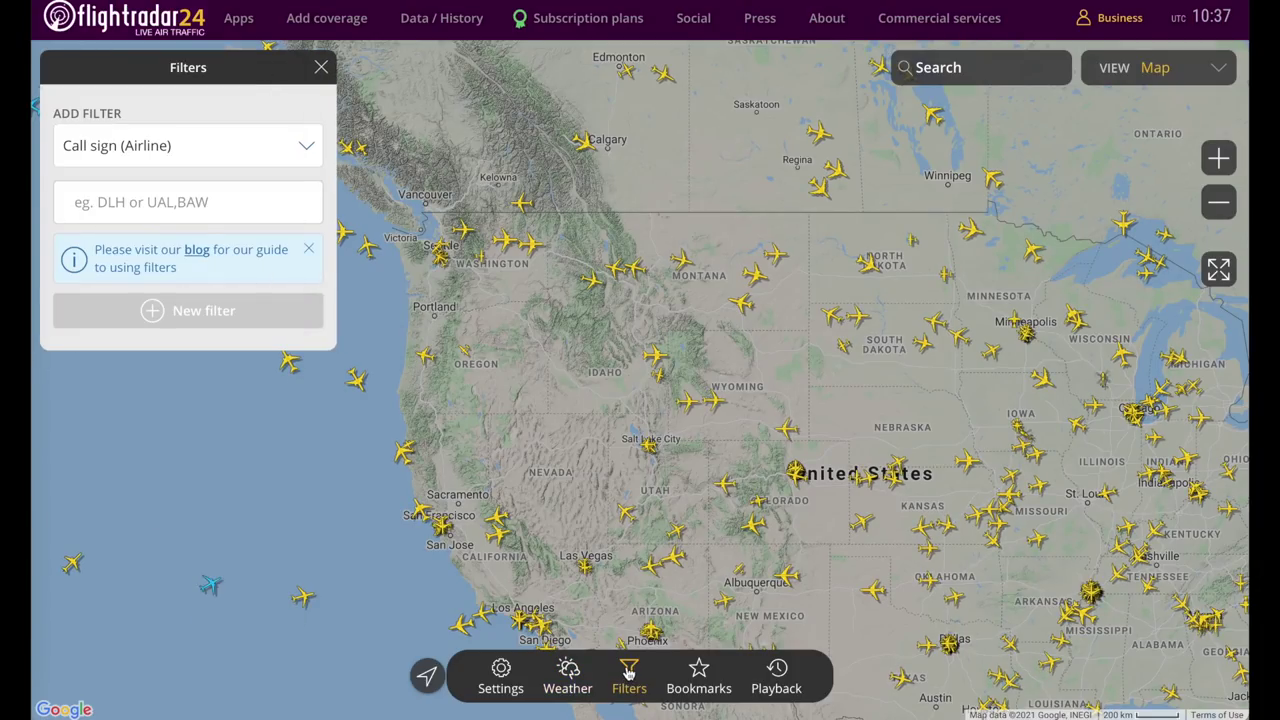
{"action": "left_click", "coordinate": [241, 164]}
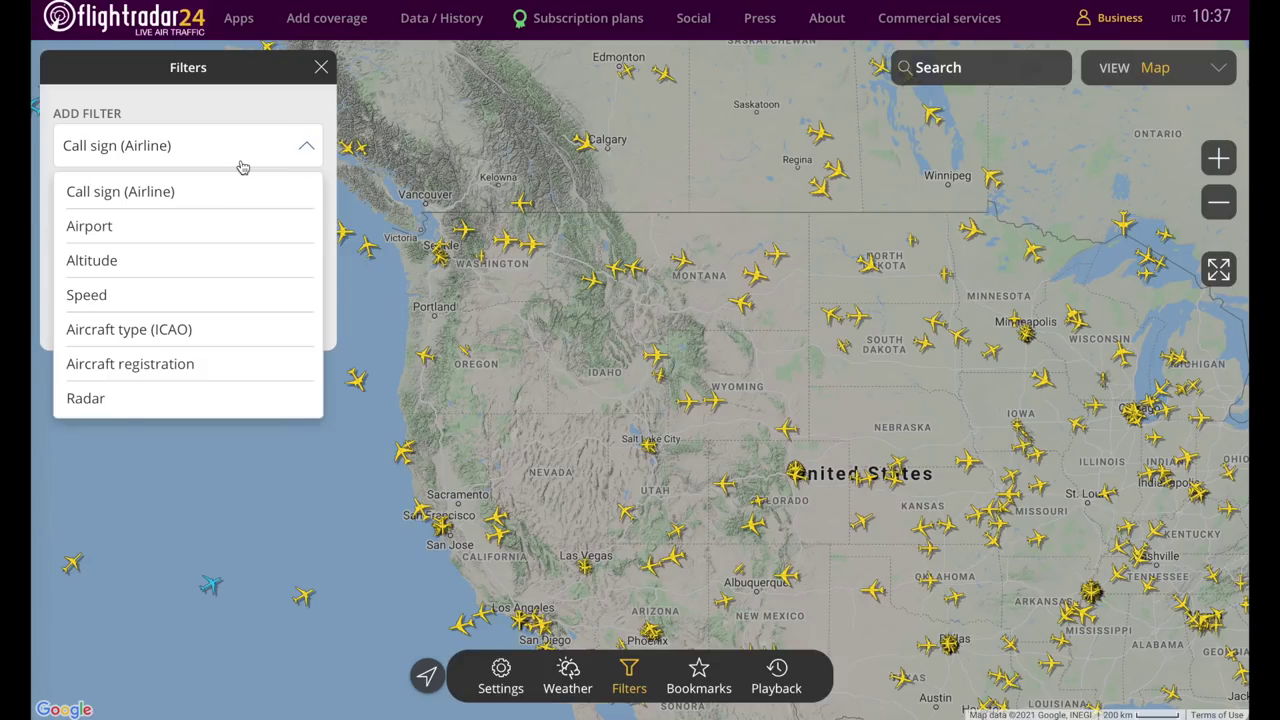
{"action": "left_click", "coordinate": [206, 333]}
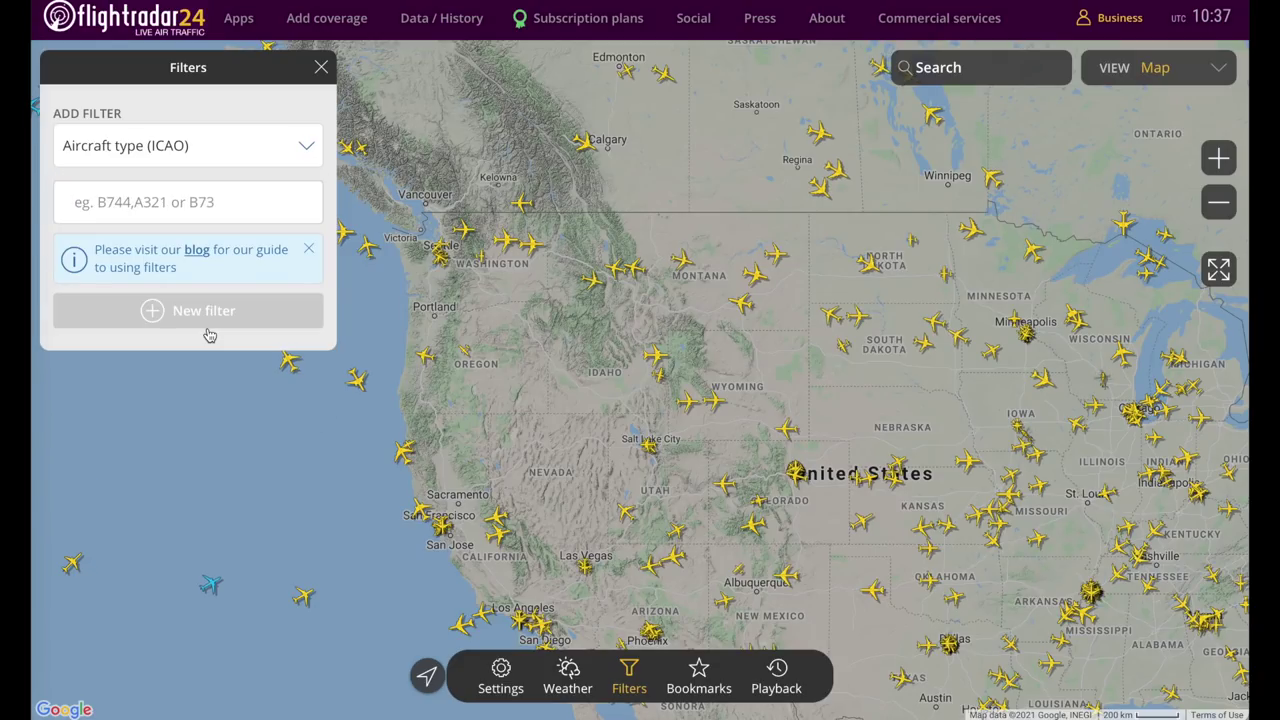
{"action": "left_click", "coordinate": [172, 202]}
{"action": "type", "text": "B38M"}
{"action": "key", "text": "Return"}
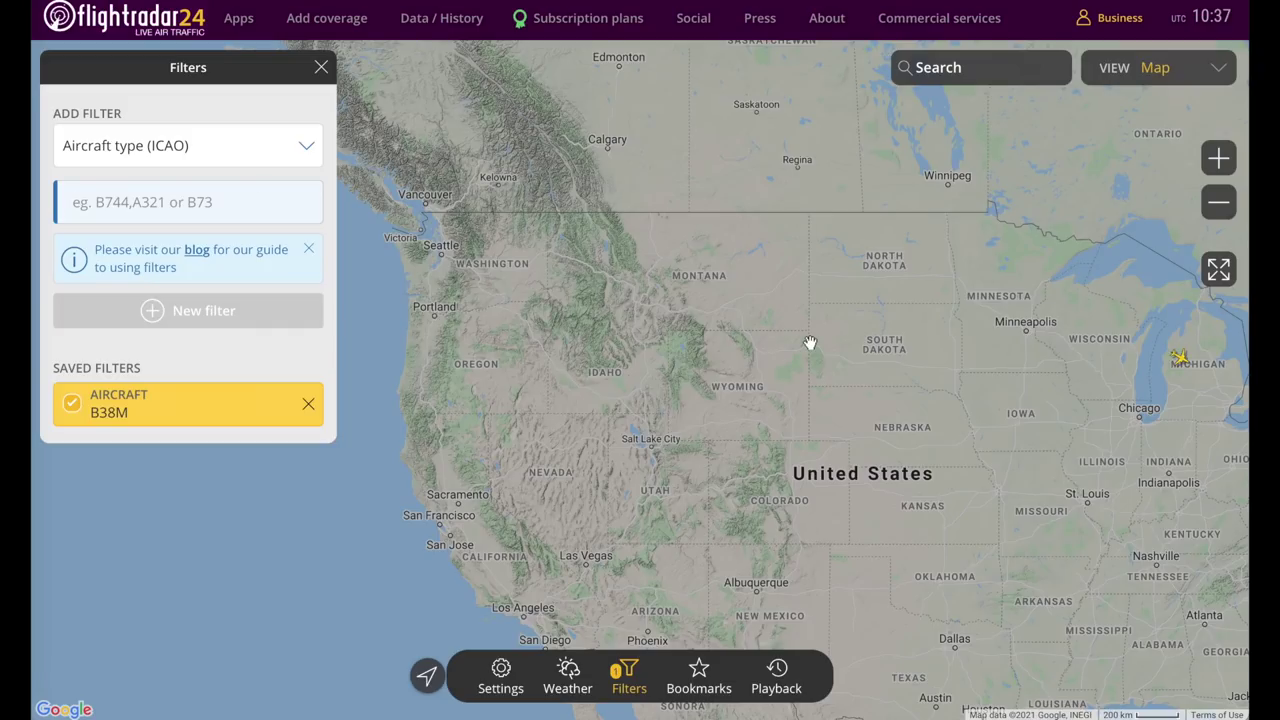
{"action": "left_click", "coordinate": [1181, 367]}
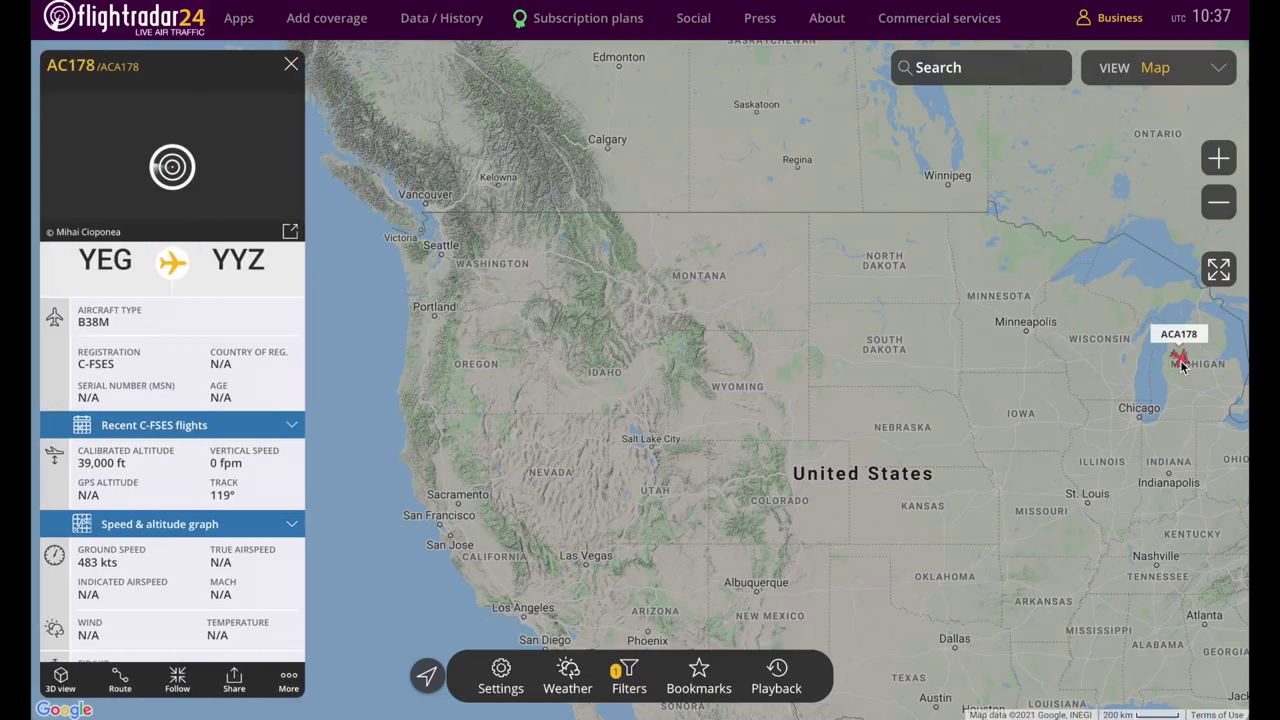
{"action": "left_click", "coordinate": [619, 678]}
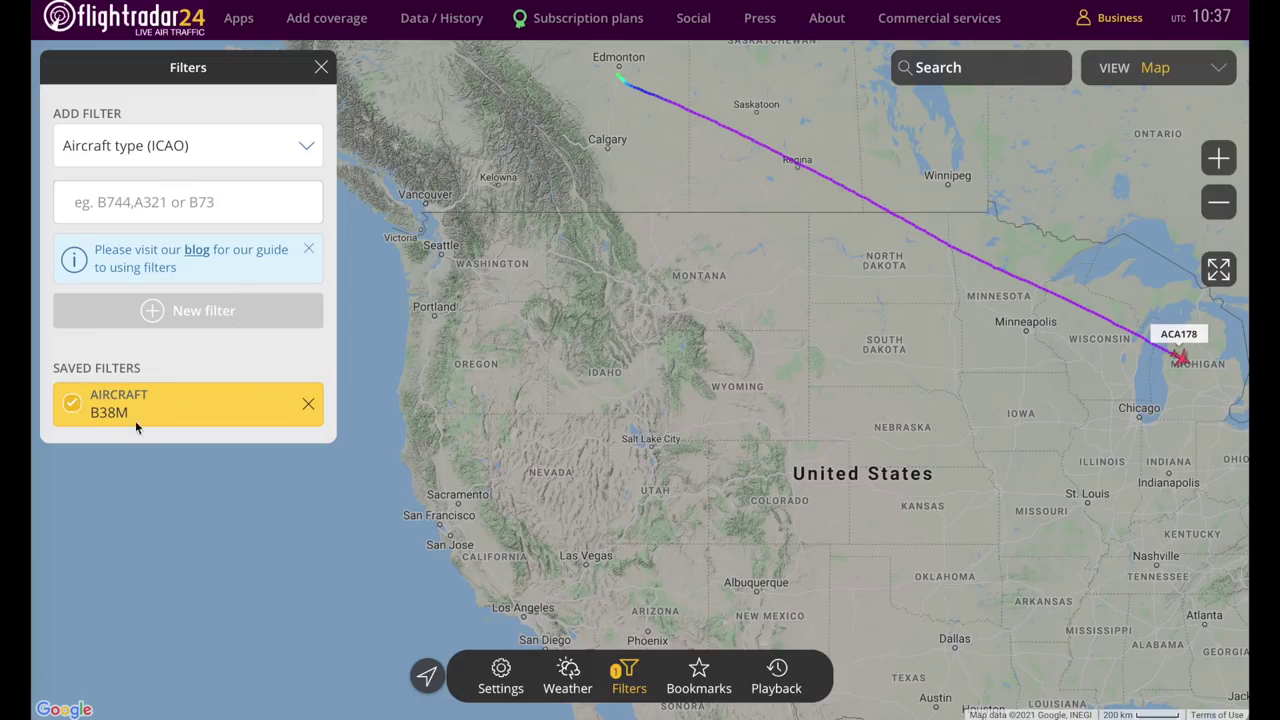
- Toggle the B38M filter off and on, then add a B39M aircraft-type filter
{"action": "left_click", "coordinate": [72, 403]}
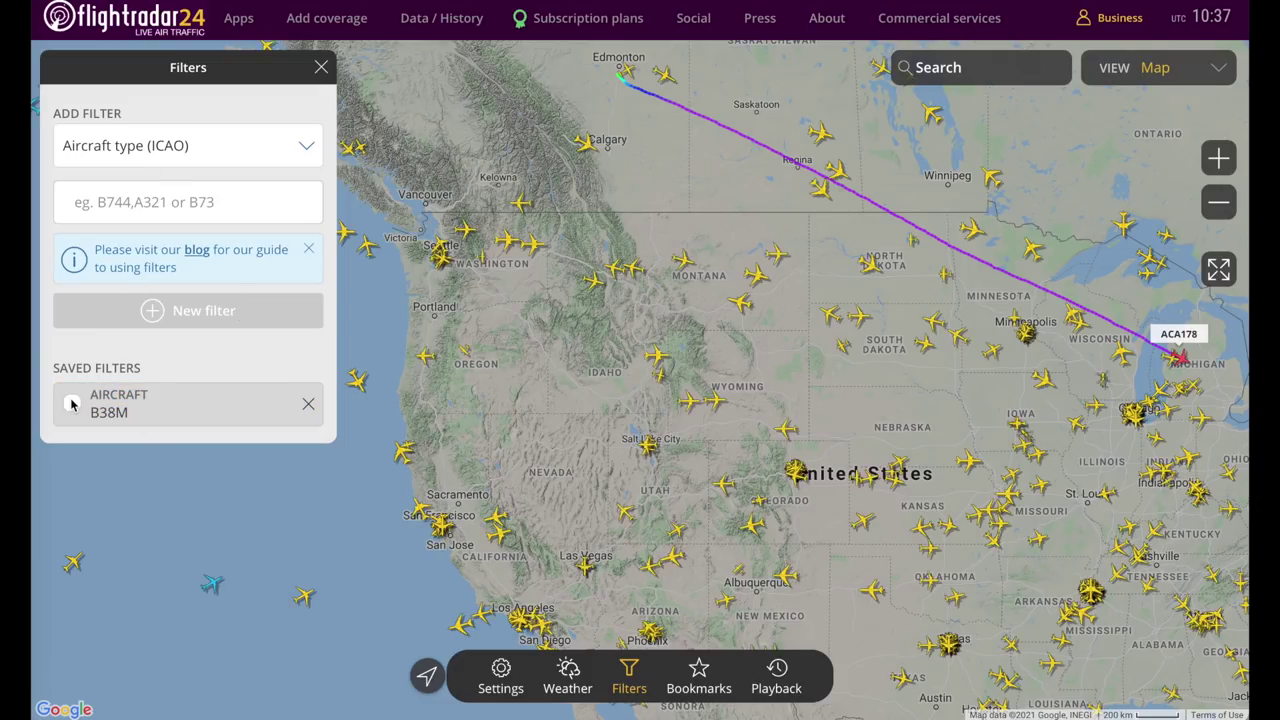
{"action": "left_click", "coordinate": [72, 403]}
{"action": "left_click", "coordinate": [123, 195]}
{"action": "type", "text": "B39M"}
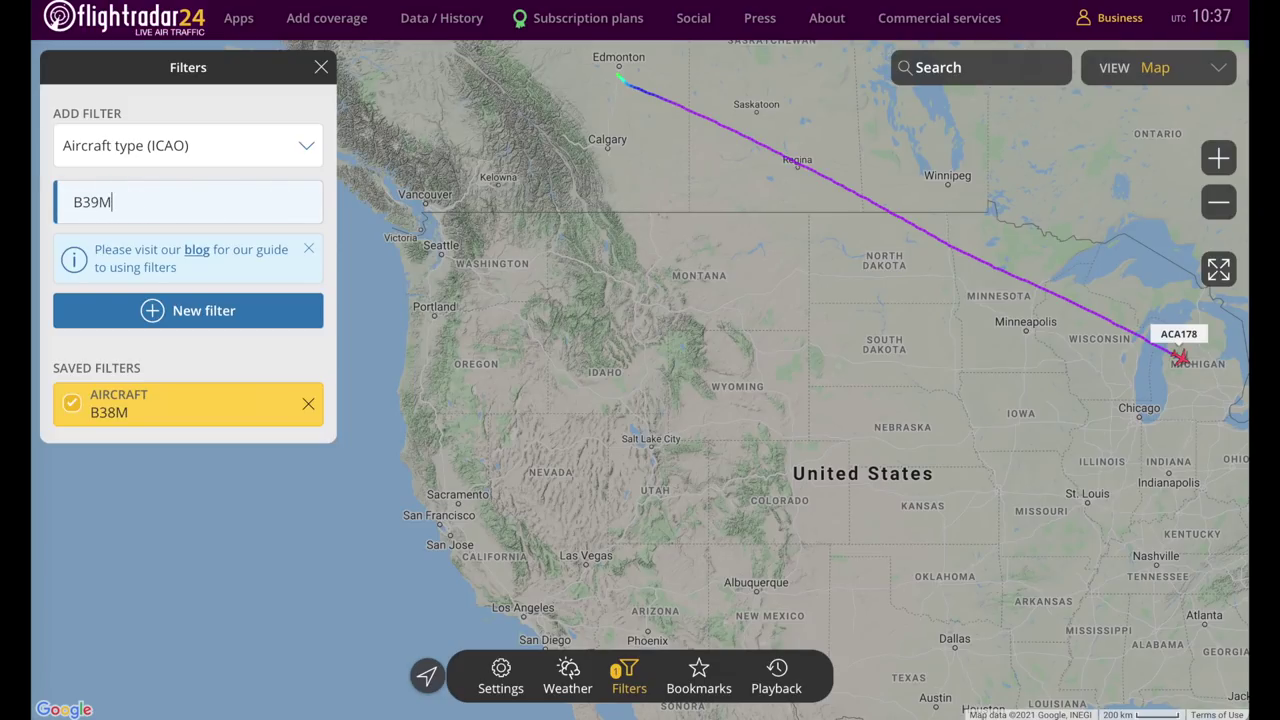
{"action": "key", "text": "Return"}
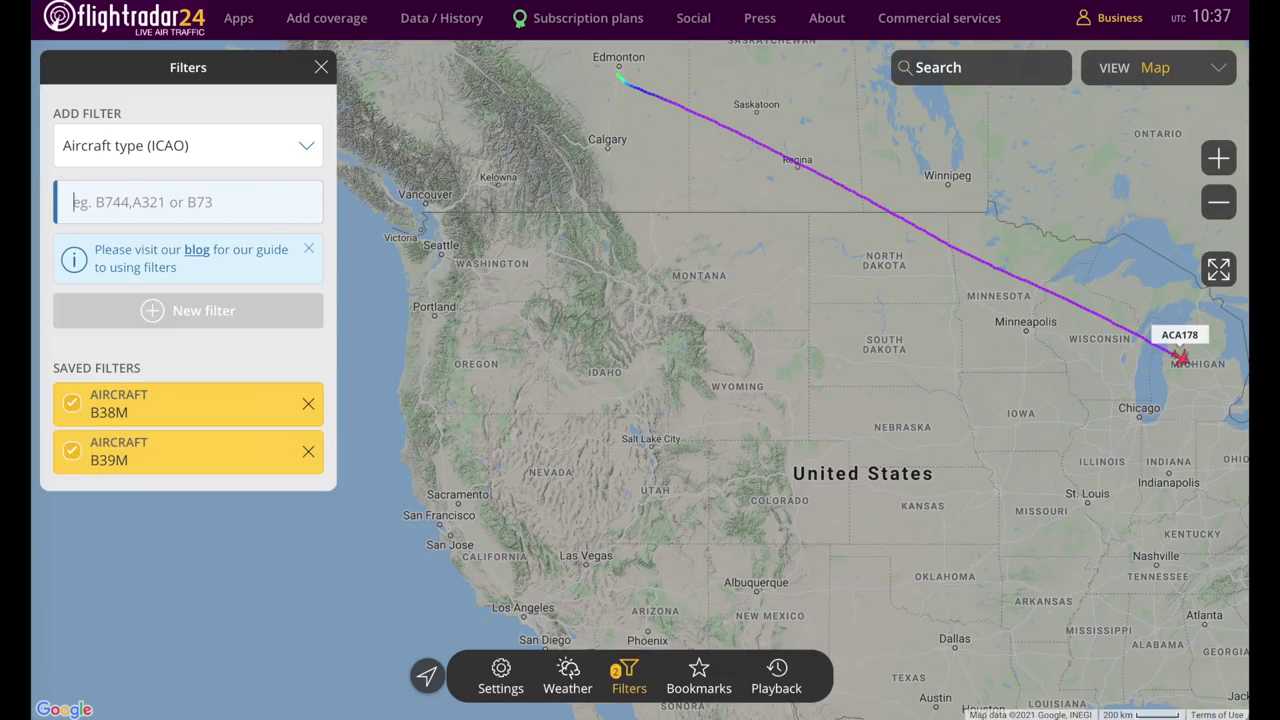
- Disable both B38M and B39M filters so all traffic shows, and close the filter-type list
{"action": "left_click", "coordinate": [68, 408]}
{"action": "left_click", "coordinate": [71, 451]}
{"action": "left_click", "coordinate": [71, 451]}
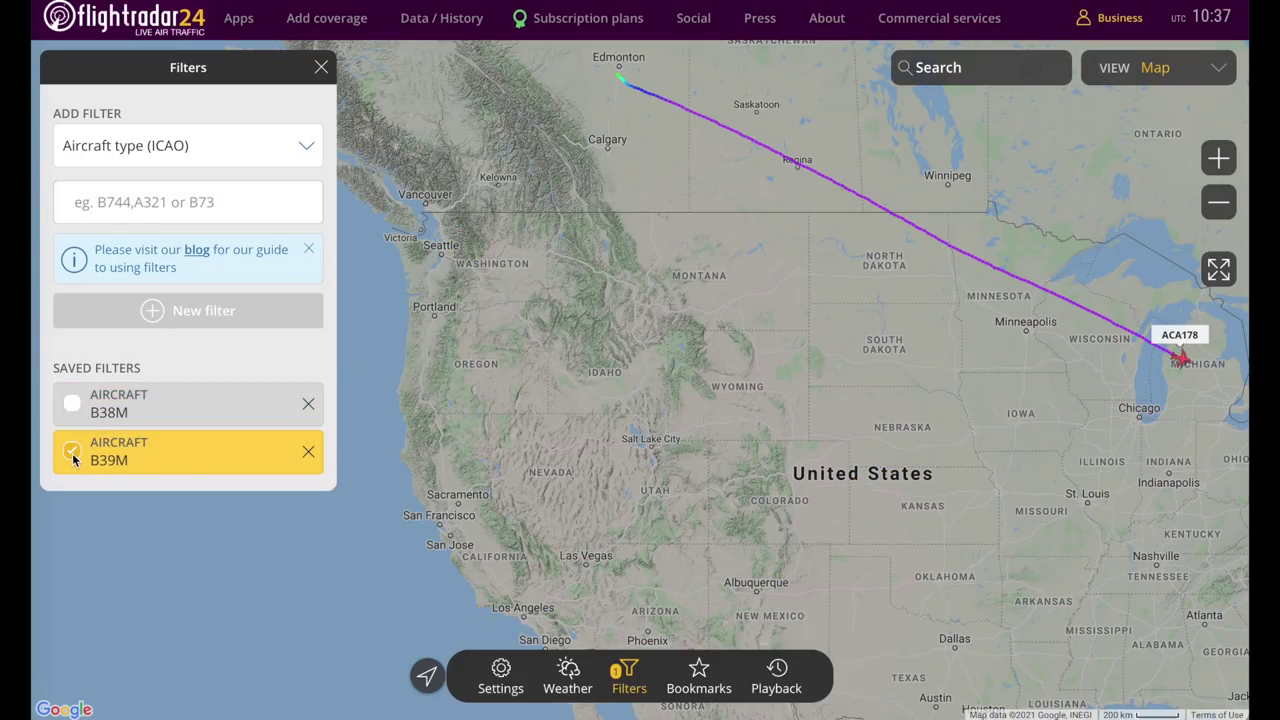
{"action": "left_click", "coordinate": [72, 455]}
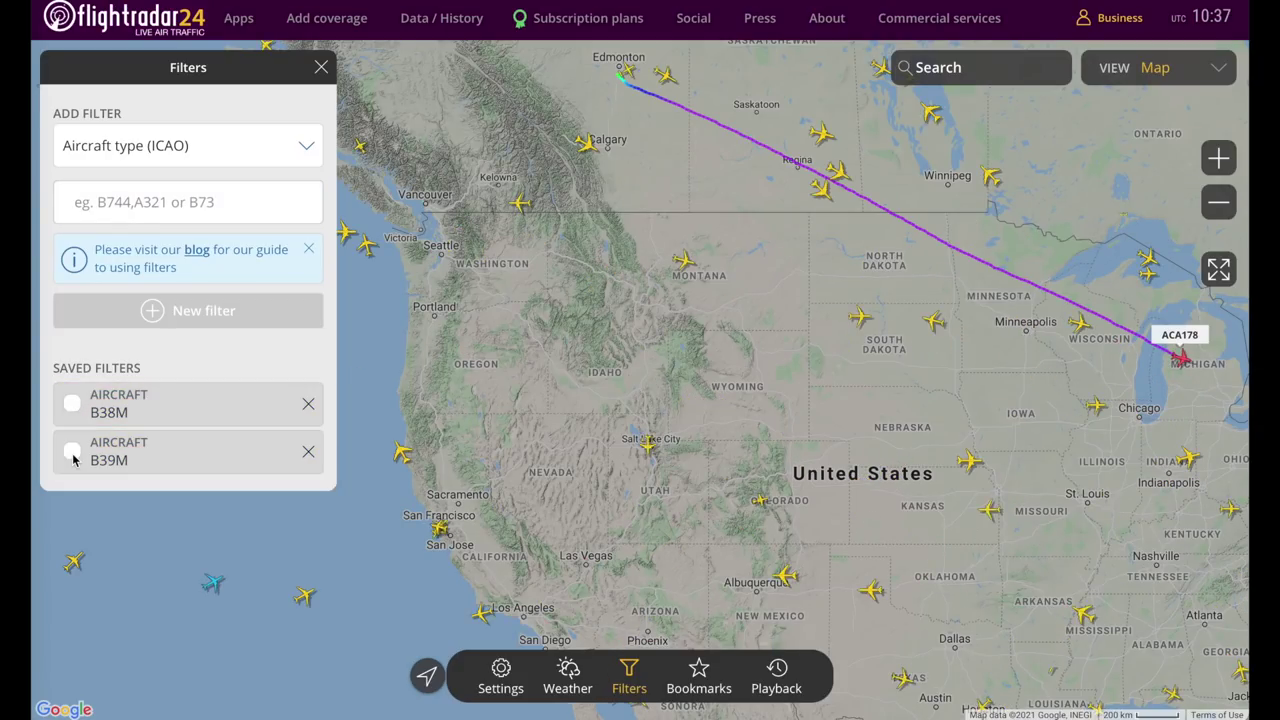
{"action": "left_click", "coordinate": [214, 150]}
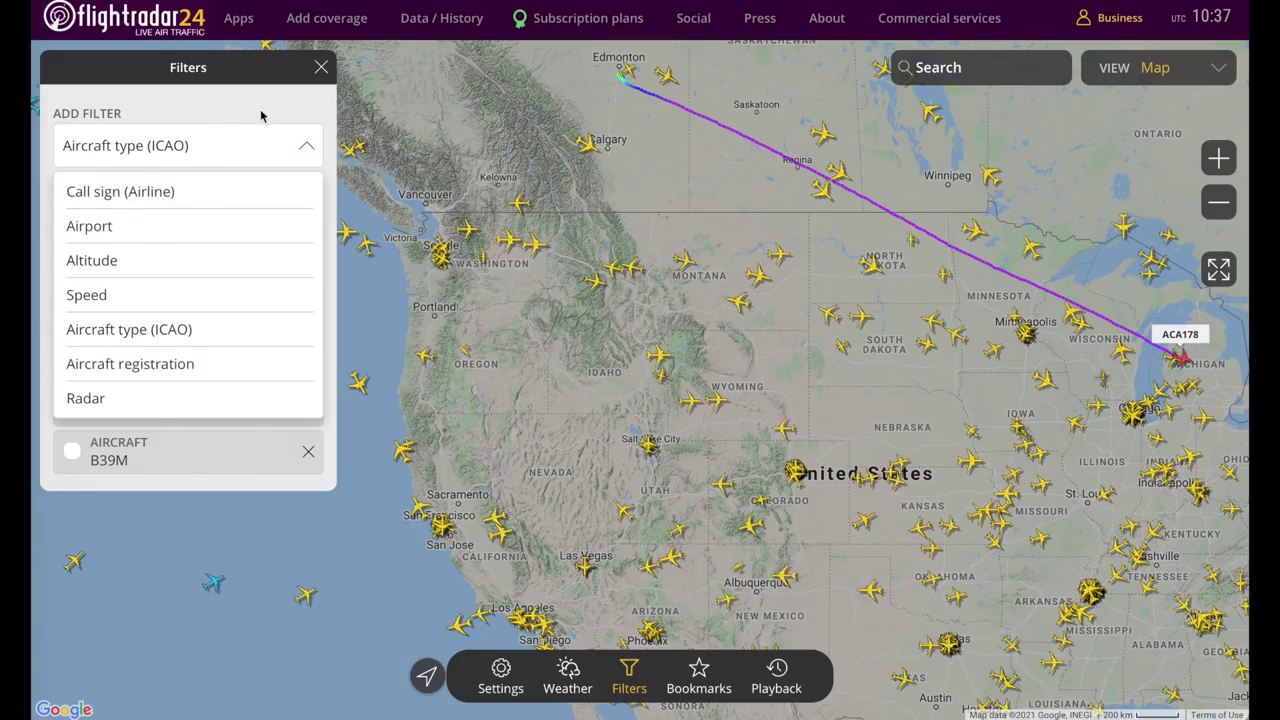
{"action": "left_click", "coordinate": [306, 146]}
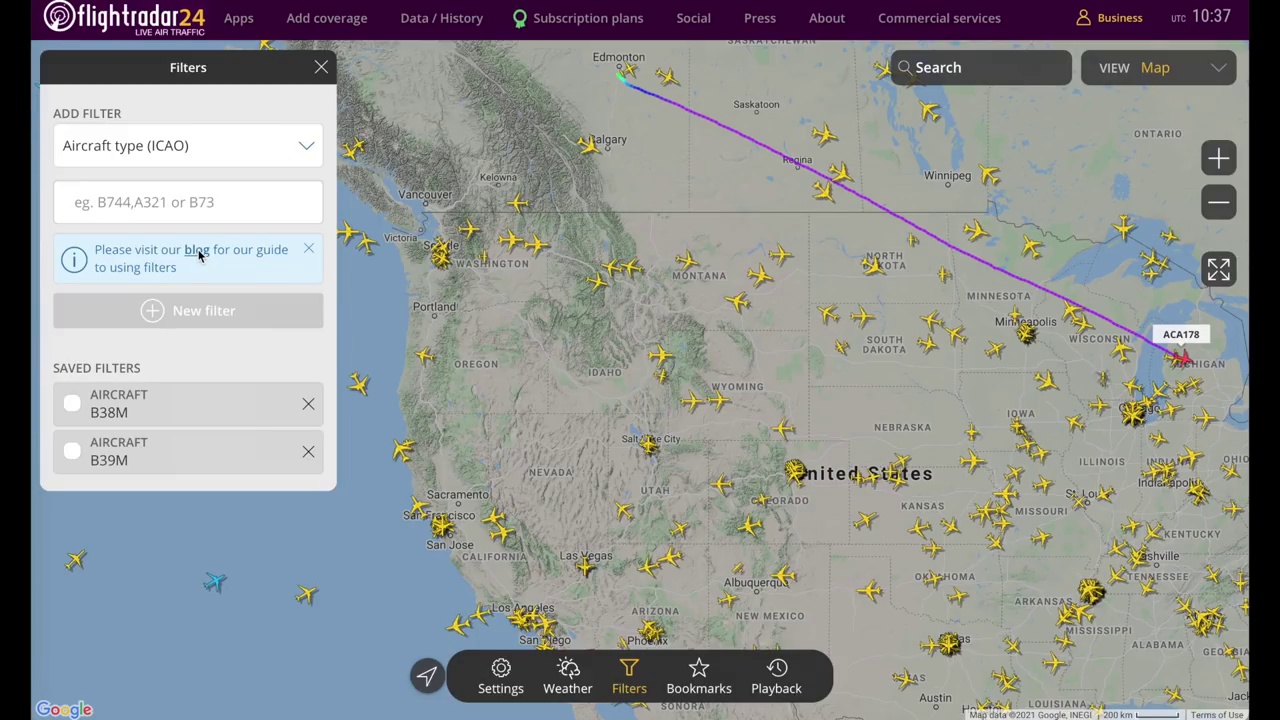
- Replay traffic from 2 December 2020 at hour 03, then return to live traffic
{"action": "left_click", "coordinate": [780, 672]}
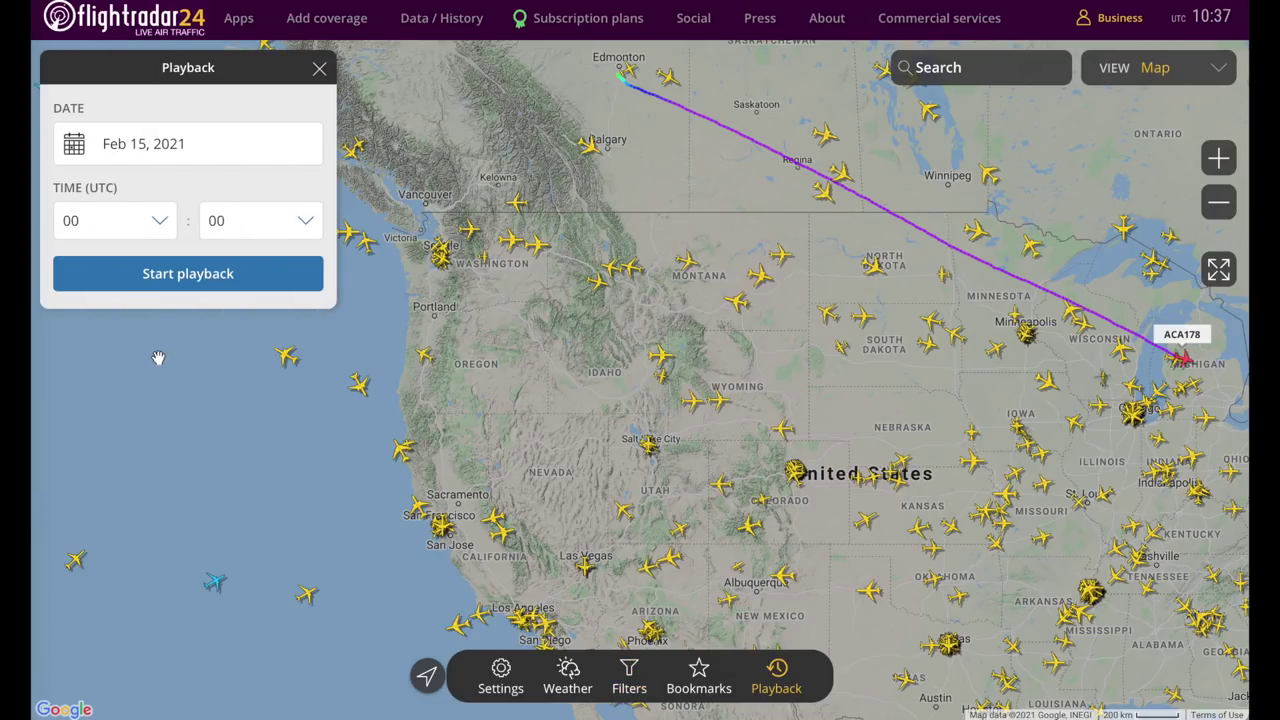
{"action": "left_click", "coordinate": [143, 146]}
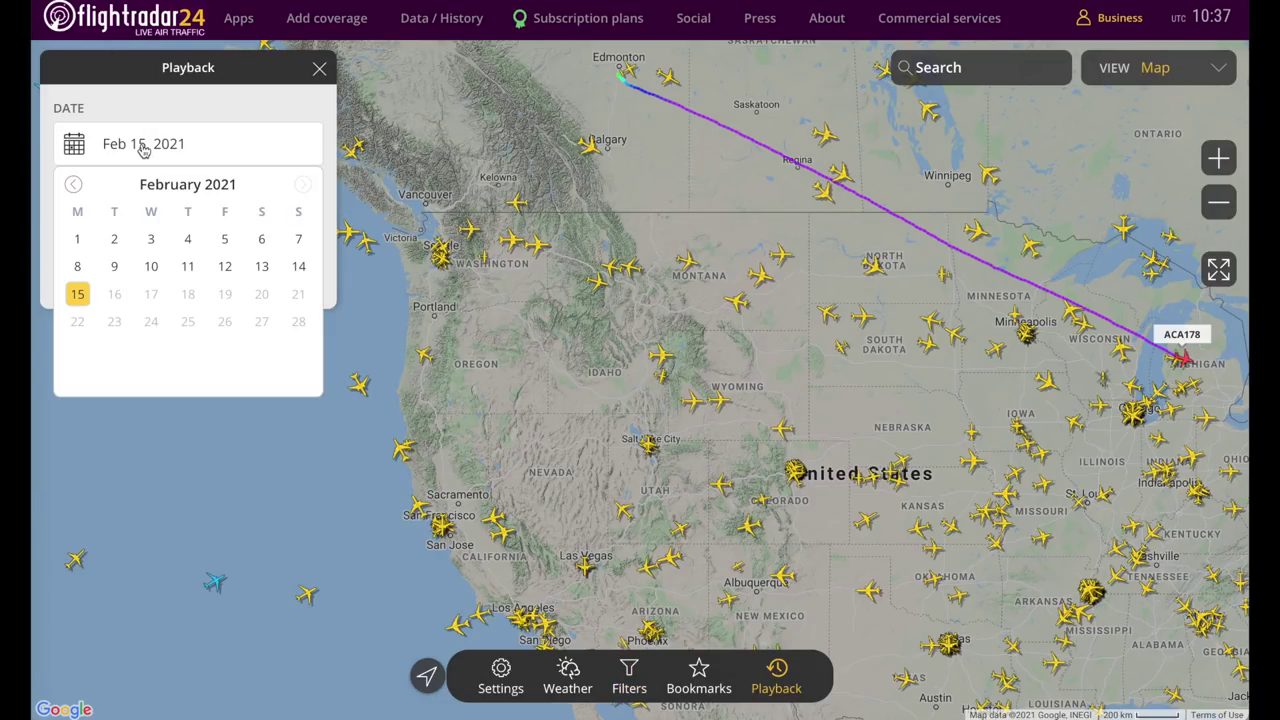
{"action": "left_click", "coordinate": [75, 188]}
{"action": "left_click", "coordinate": [75, 188]}
{"action": "left_click", "coordinate": [151, 239]}
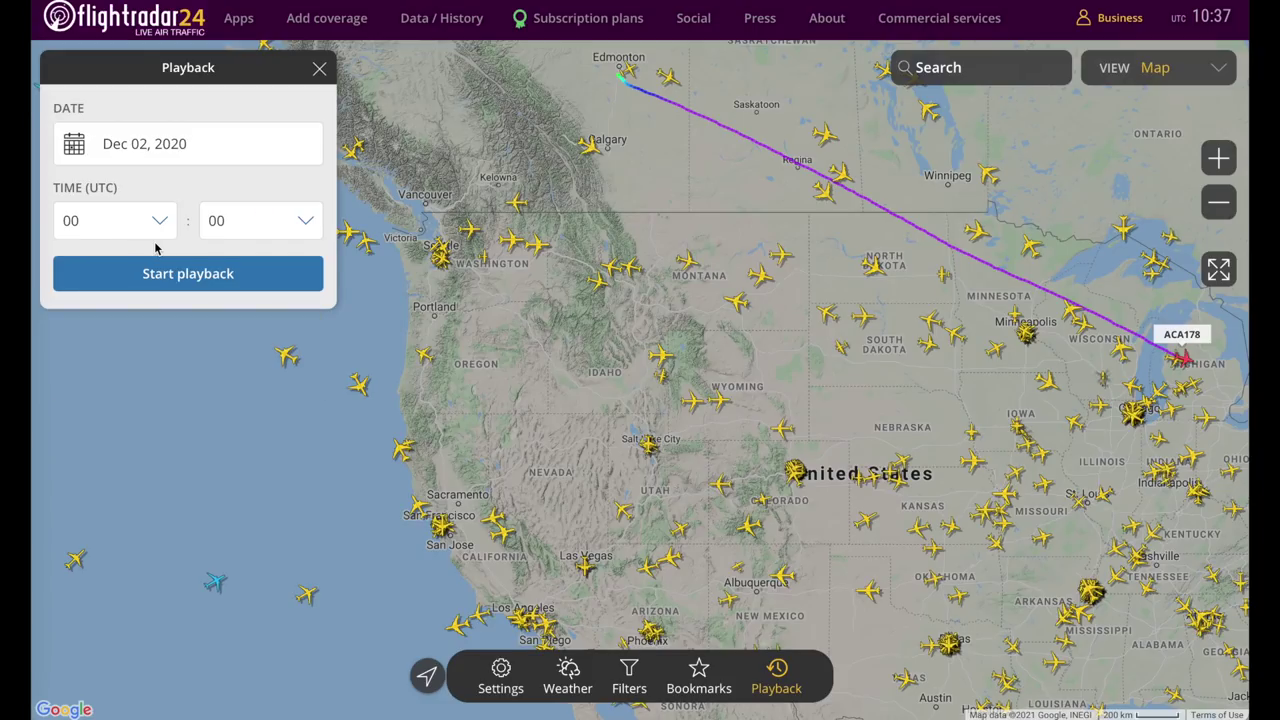
{"action": "left_click", "coordinate": [157, 217]}
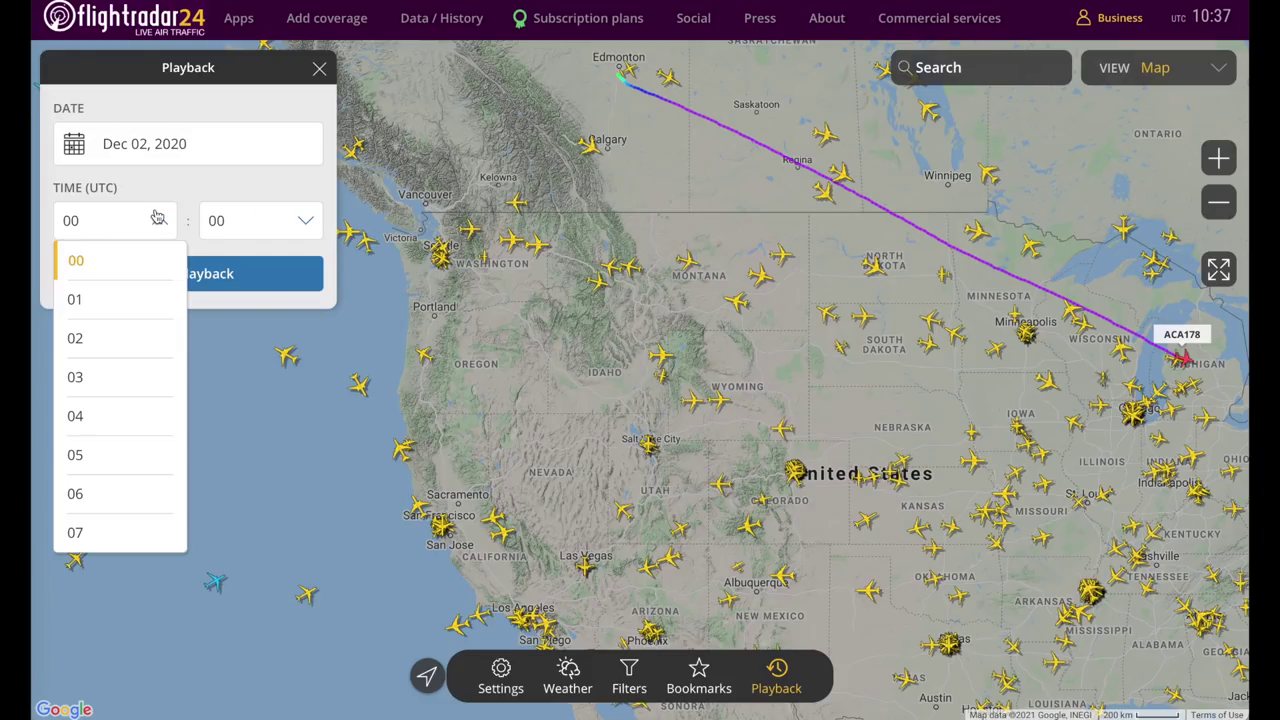
{"action": "left_click", "coordinate": [75, 381]}
{"action": "left_click", "coordinate": [174, 287]}
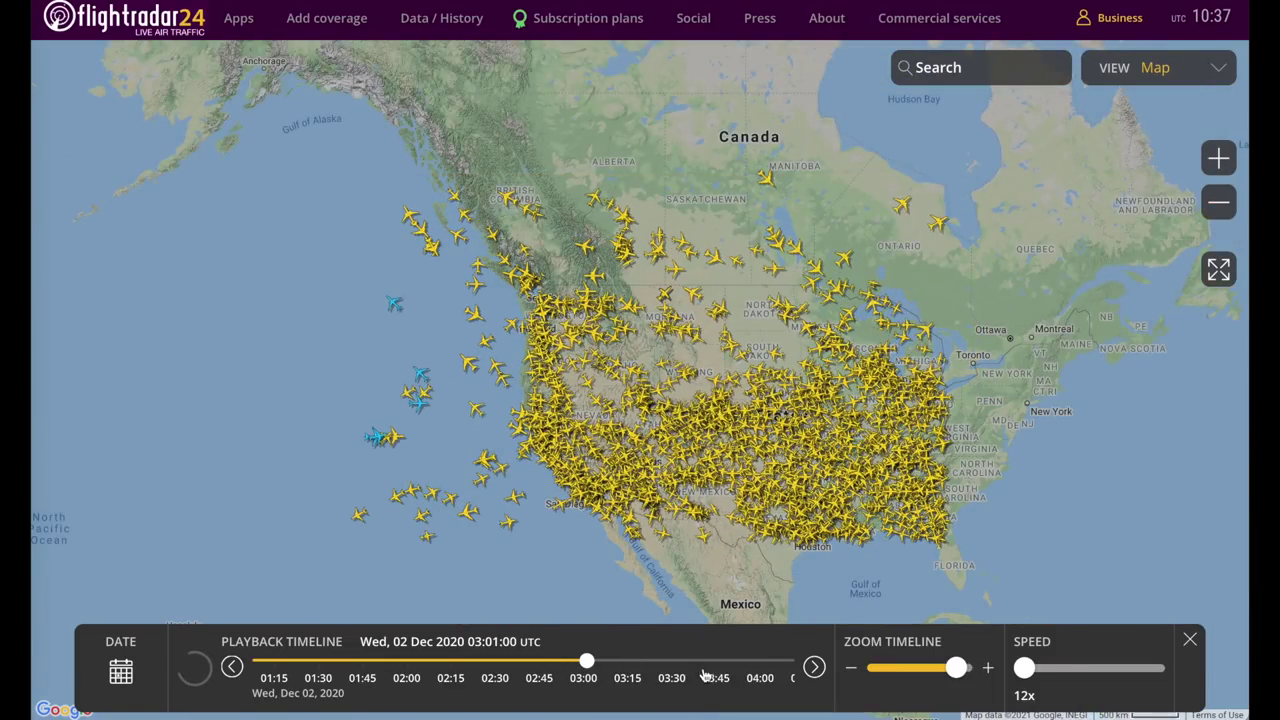
{"action": "key", "text": "Escape"}
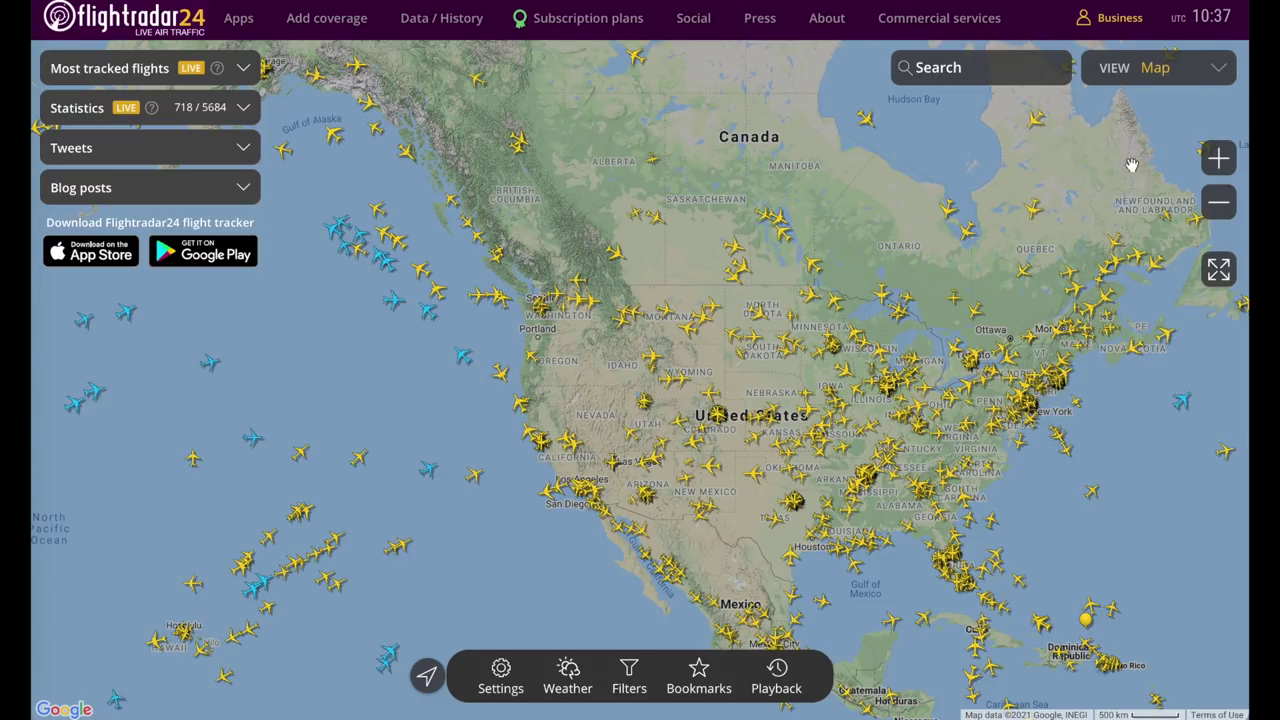
- Hide the site header, try browser full screen and exit it, then restore the map controls
{"action": "left_click", "coordinate": [1220, 272]}
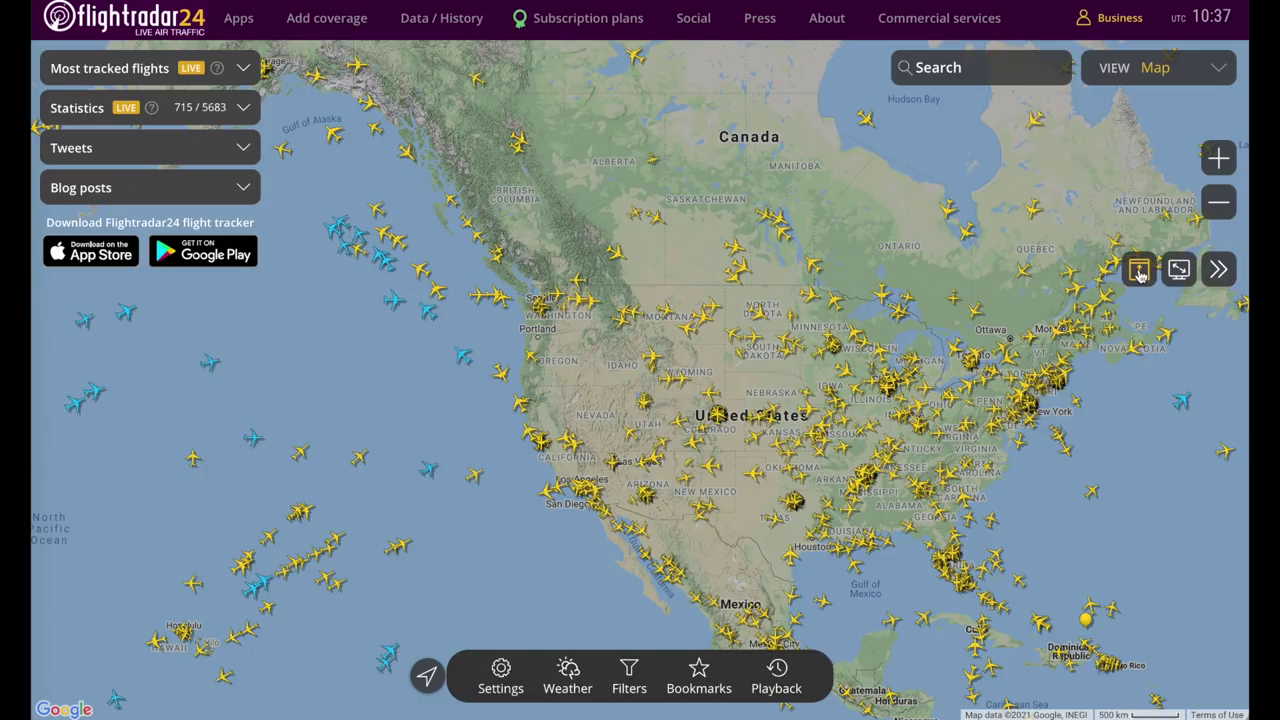
{"action": "left_click", "coordinate": [1140, 272]}
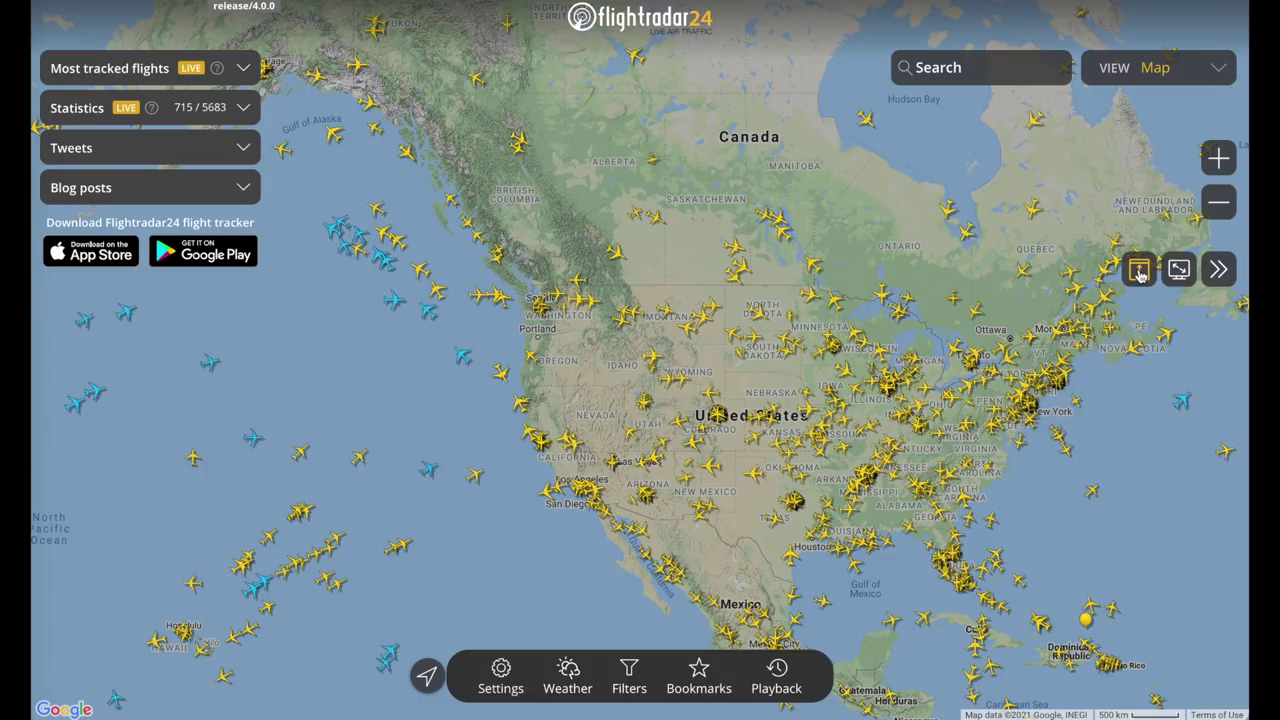
{"action": "left_click", "coordinate": [1140, 274]}
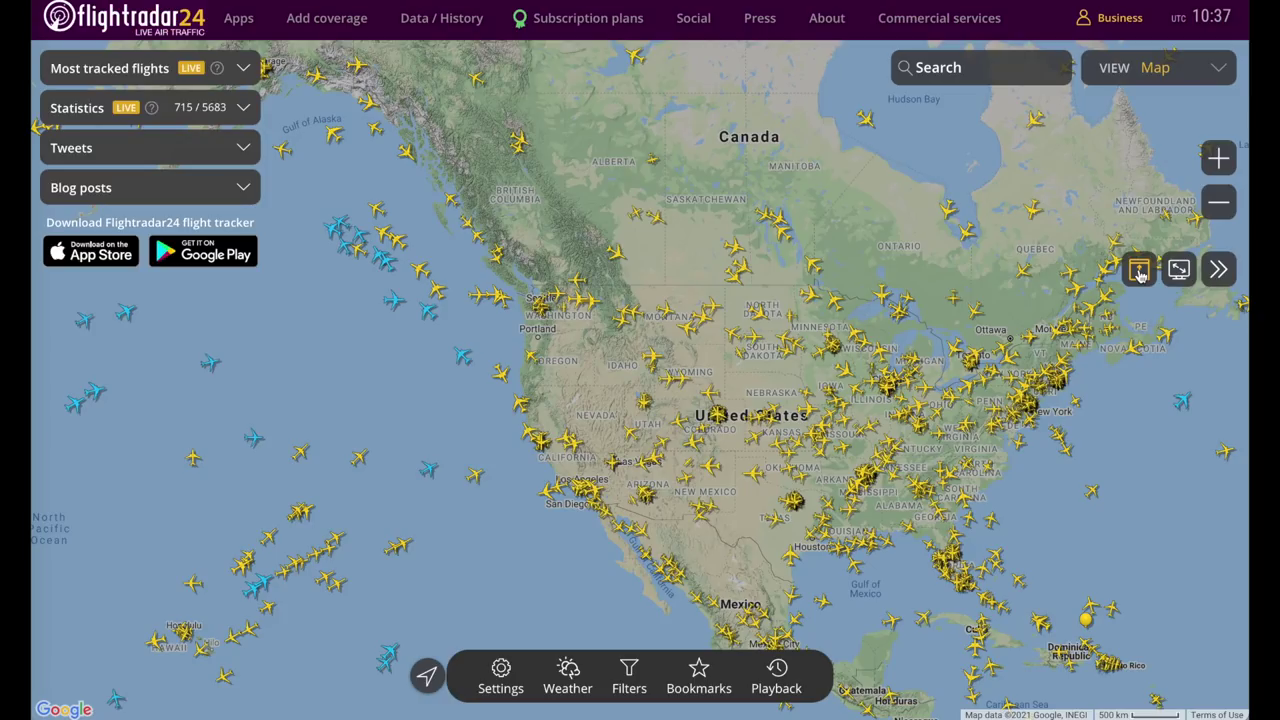
{"action": "left_click", "coordinate": [1140, 274]}
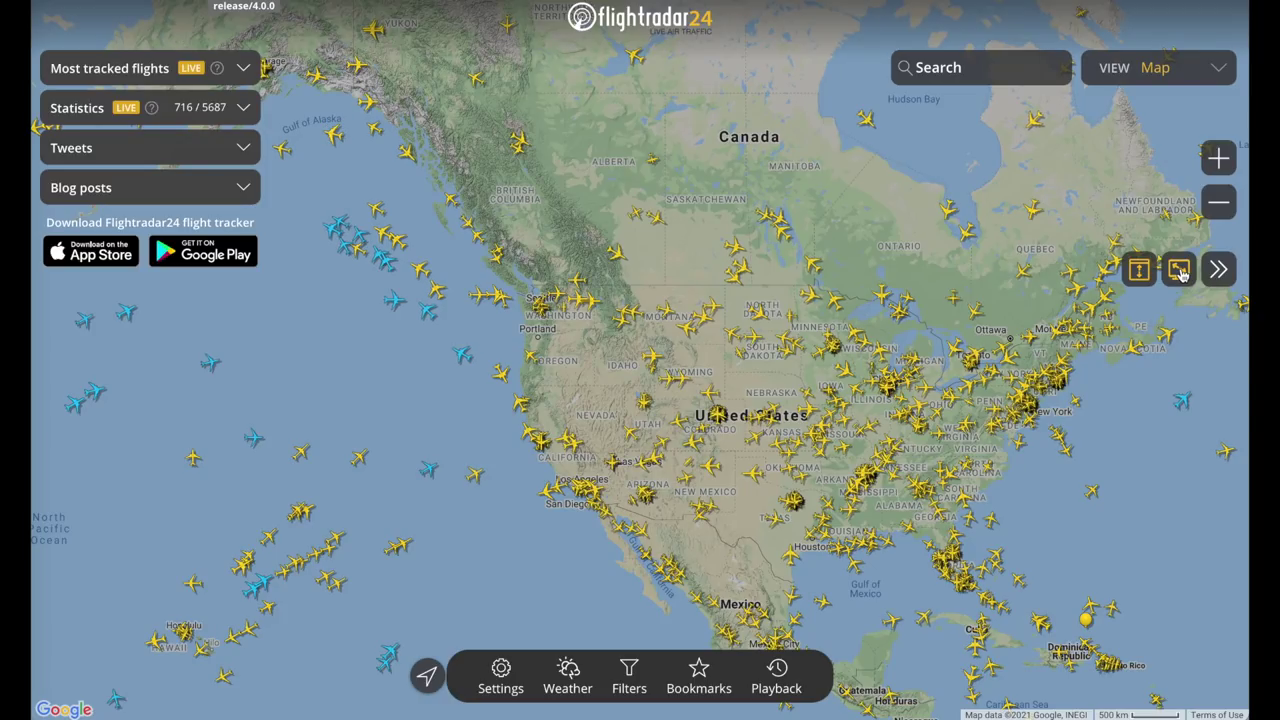
{"action": "left_click", "coordinate": [1180, 272]}
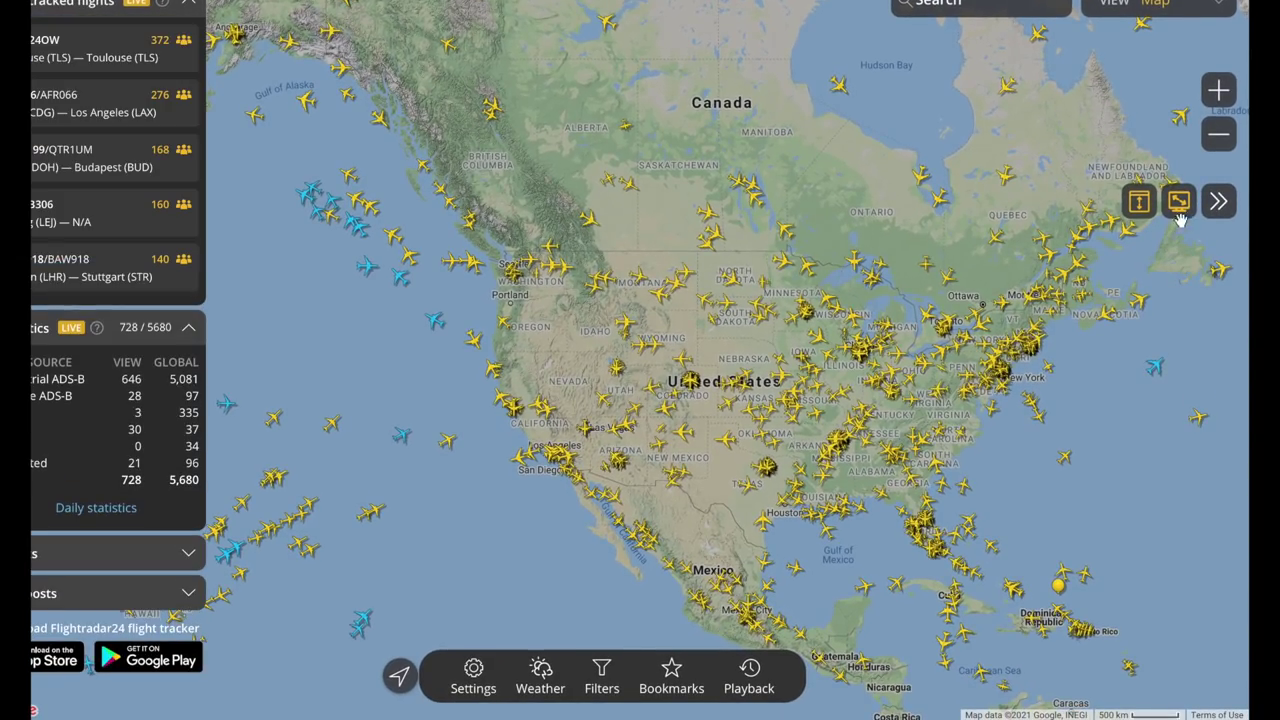
{"action": "left_click", "coordinate": [1180, 204]}
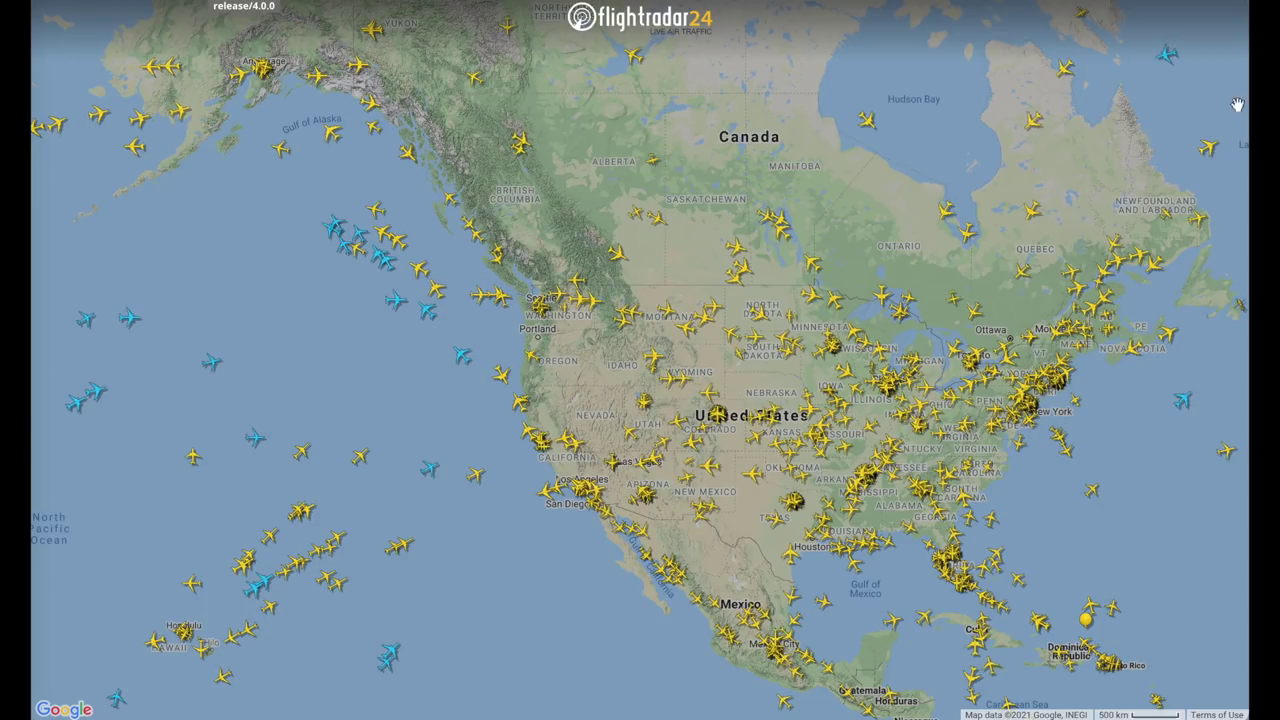
{"action": "left_click", "coordinate": [1060, 209]}
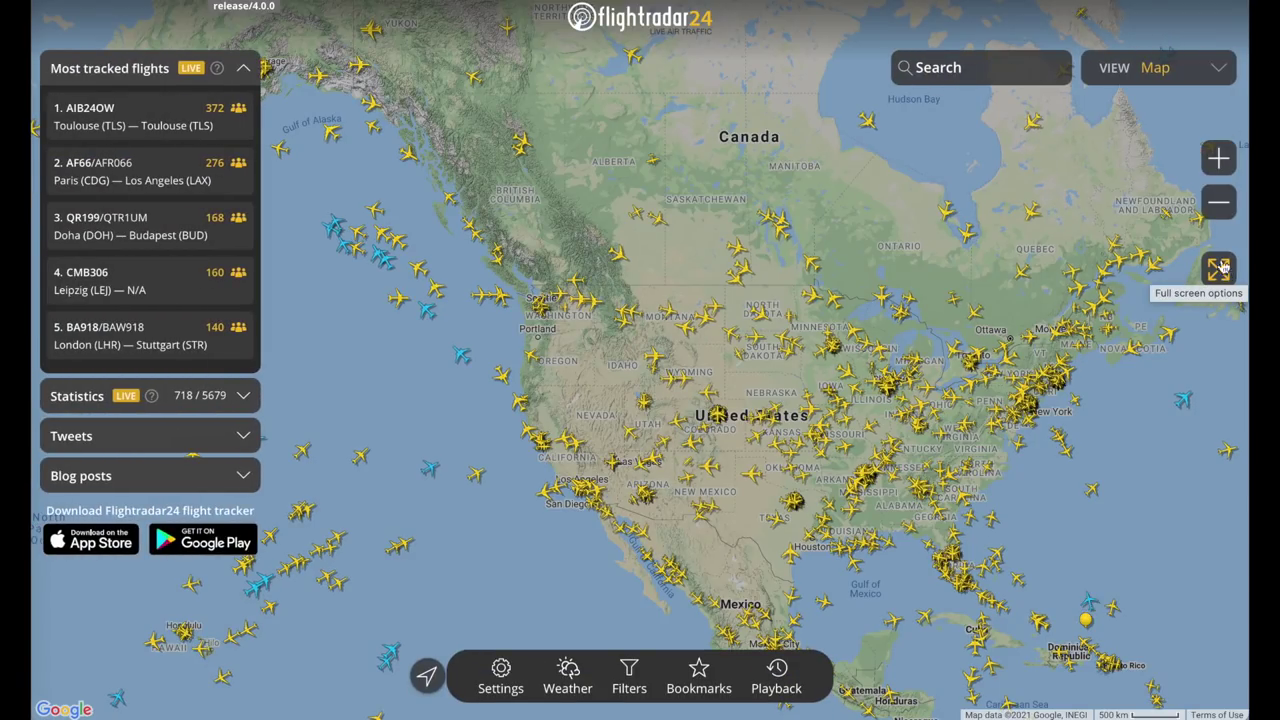
- Switch to Multi-select view and track flights 5Y8238, AI187 and CA591 together
{"action": "left_click", "coordinate": [1188, 75]}
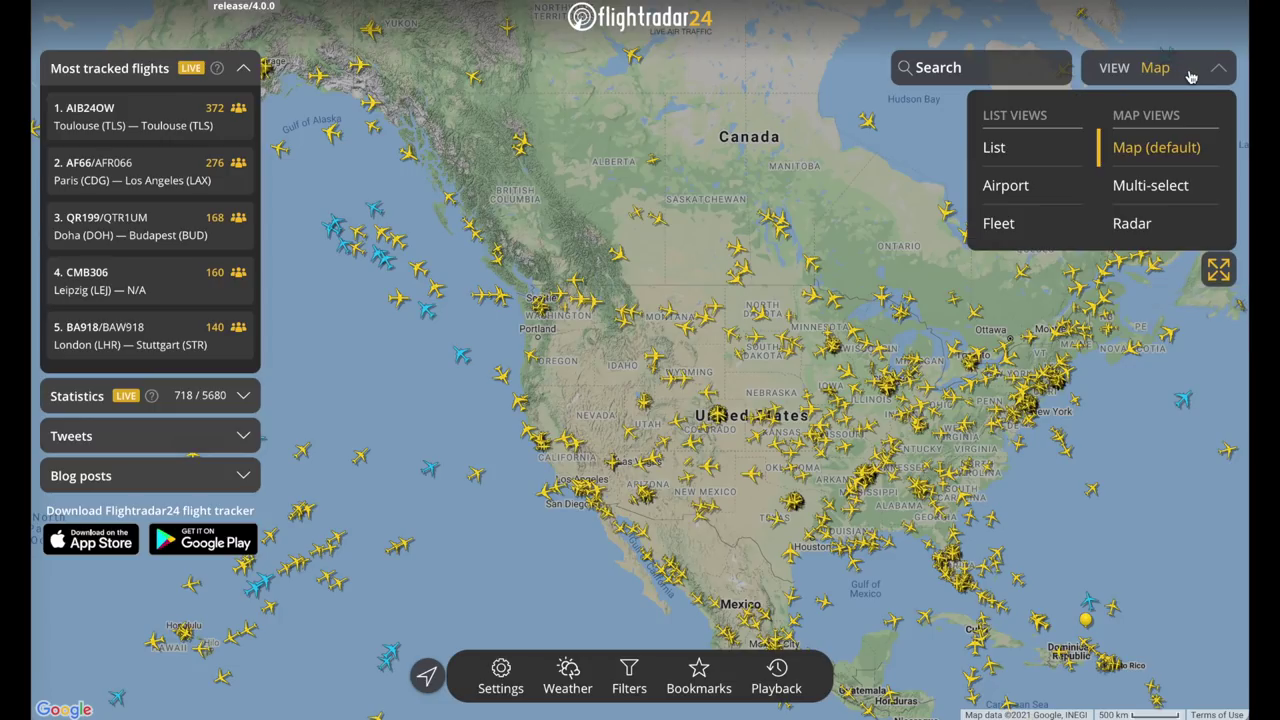
{"action": "left_click", "coordinate": [1162, 186]}
{"action": "left_click", "coordinate": [948, 213]}
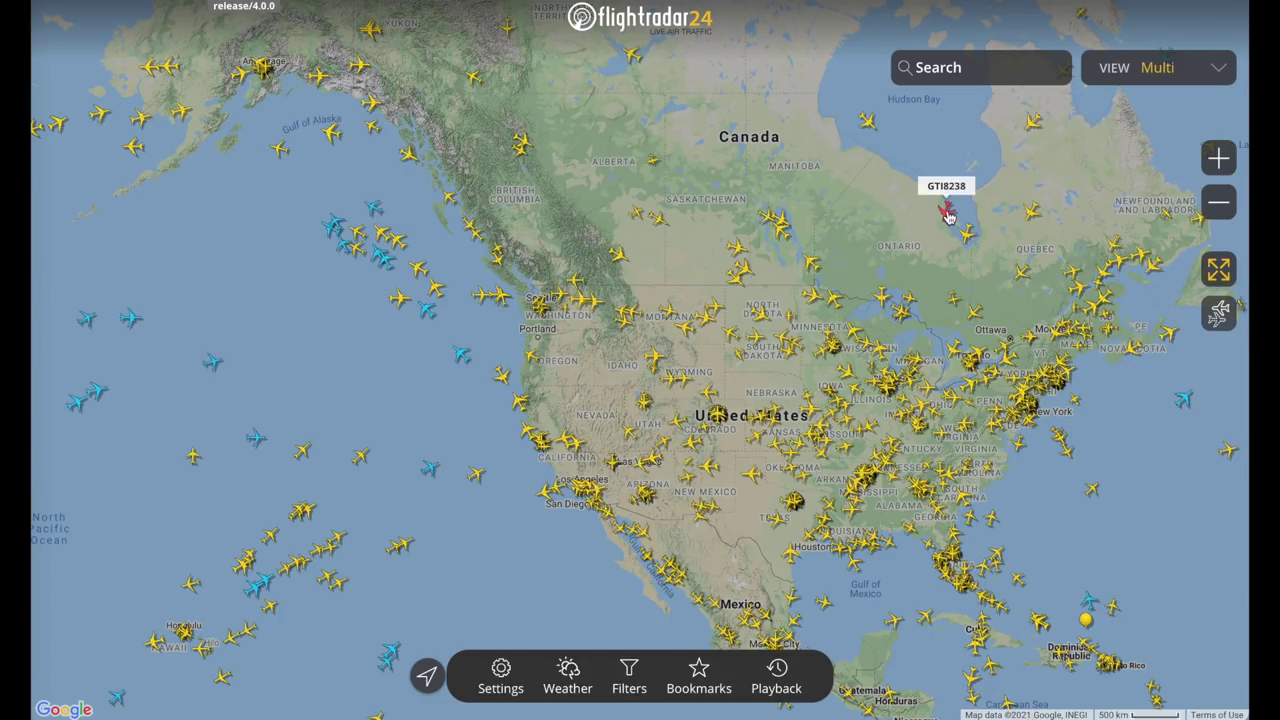
{"action": "left_click", "coordinate": [1034, 211]}
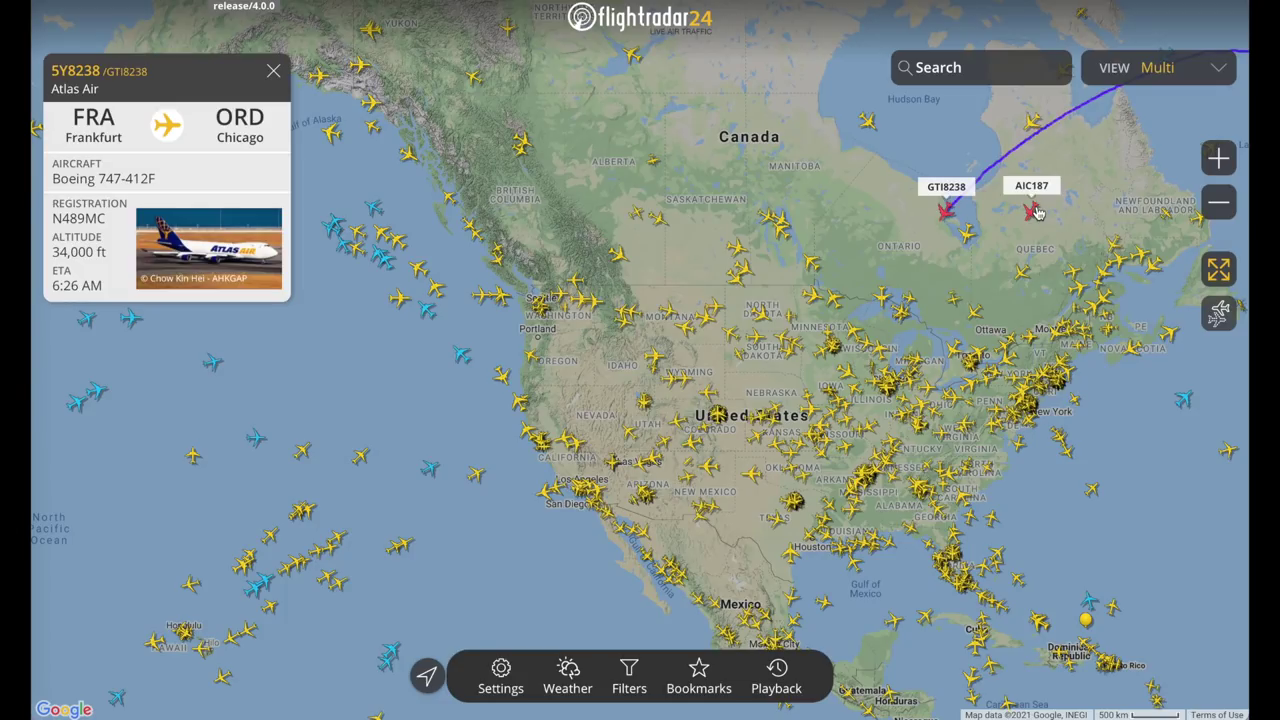
{"action": "left_click", "coordinate": [868, 122]}
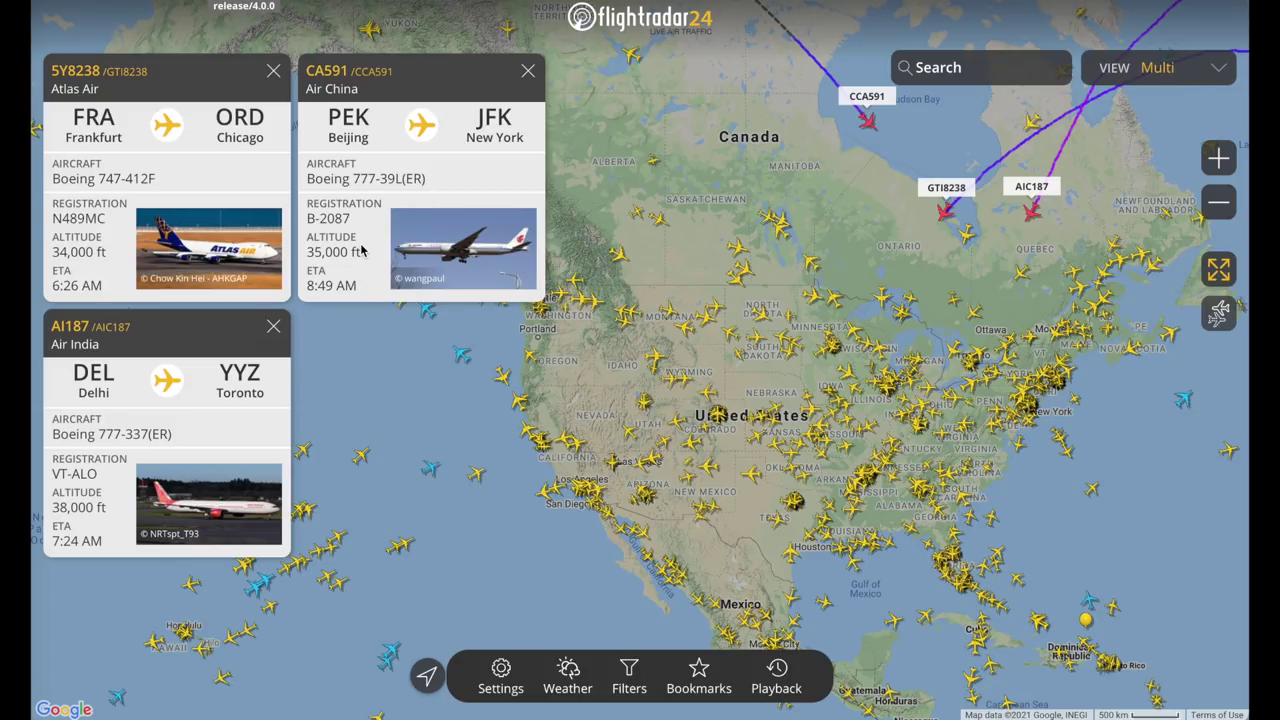
- Frame the three tracked flights and toggle showing only selected aircraft on, then off
{"action": "left_click_drag", "start_coordinate": [870, 228], "coordinate": [721, 347]}
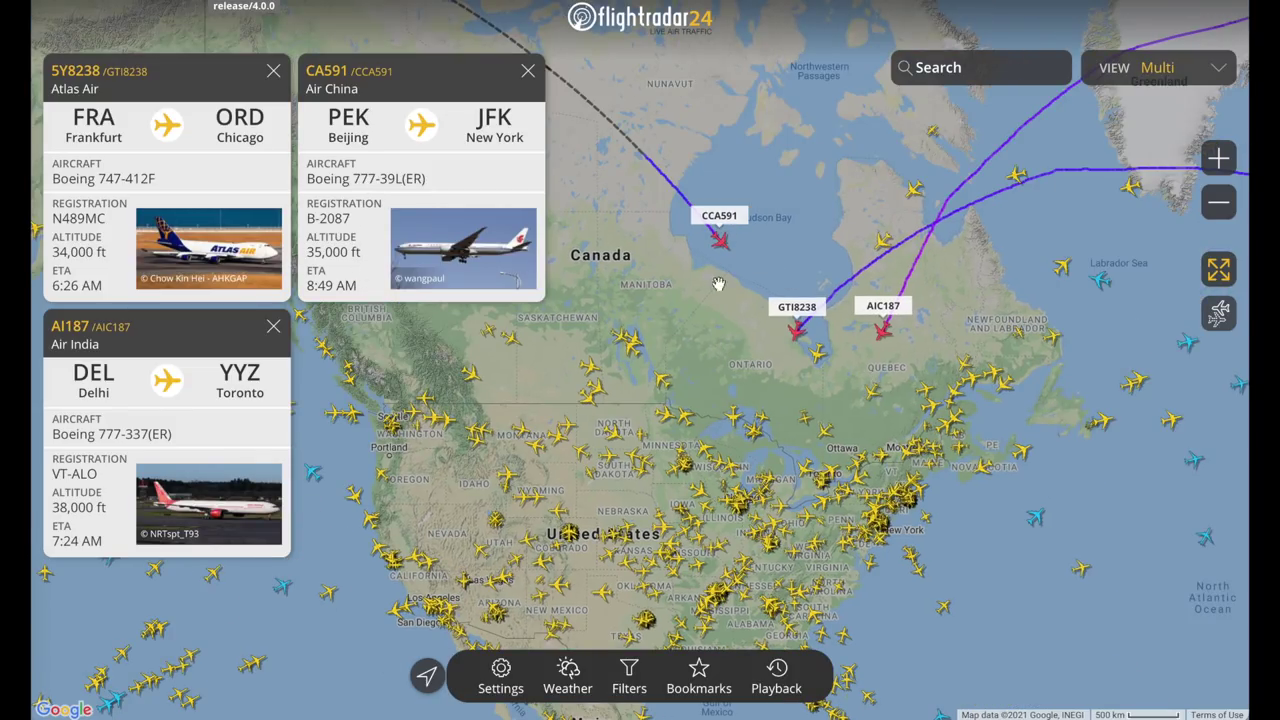
{"action": "left_click", "coordinate": [1219, 322]}
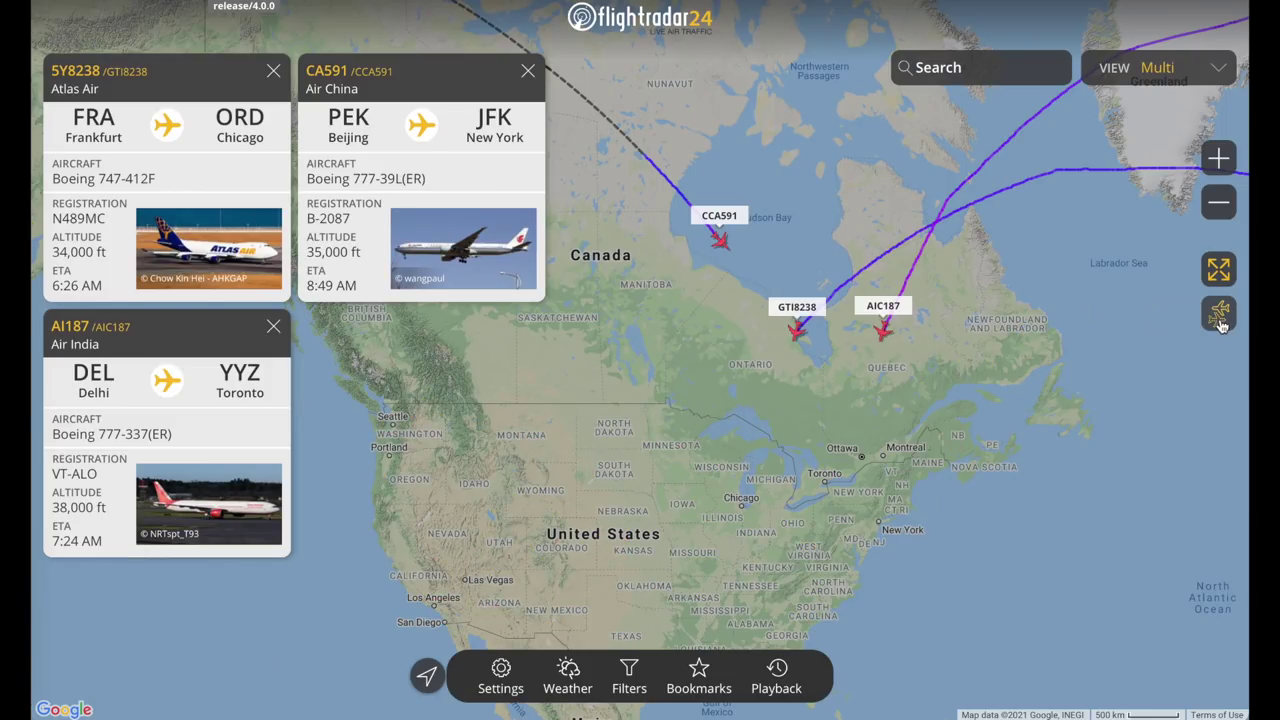
{"action": "left_click", "coordinate": [1219, 322]}
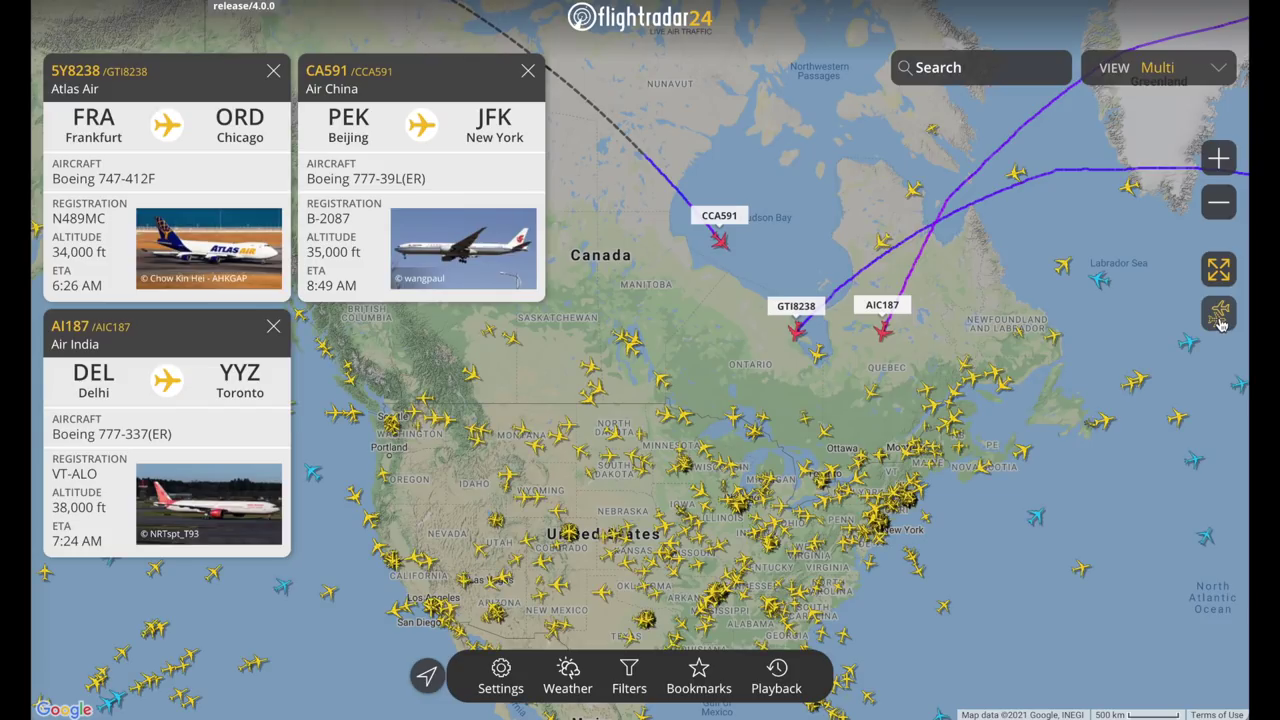
{"action": "left_click", "coordinate": [1177, 78]}
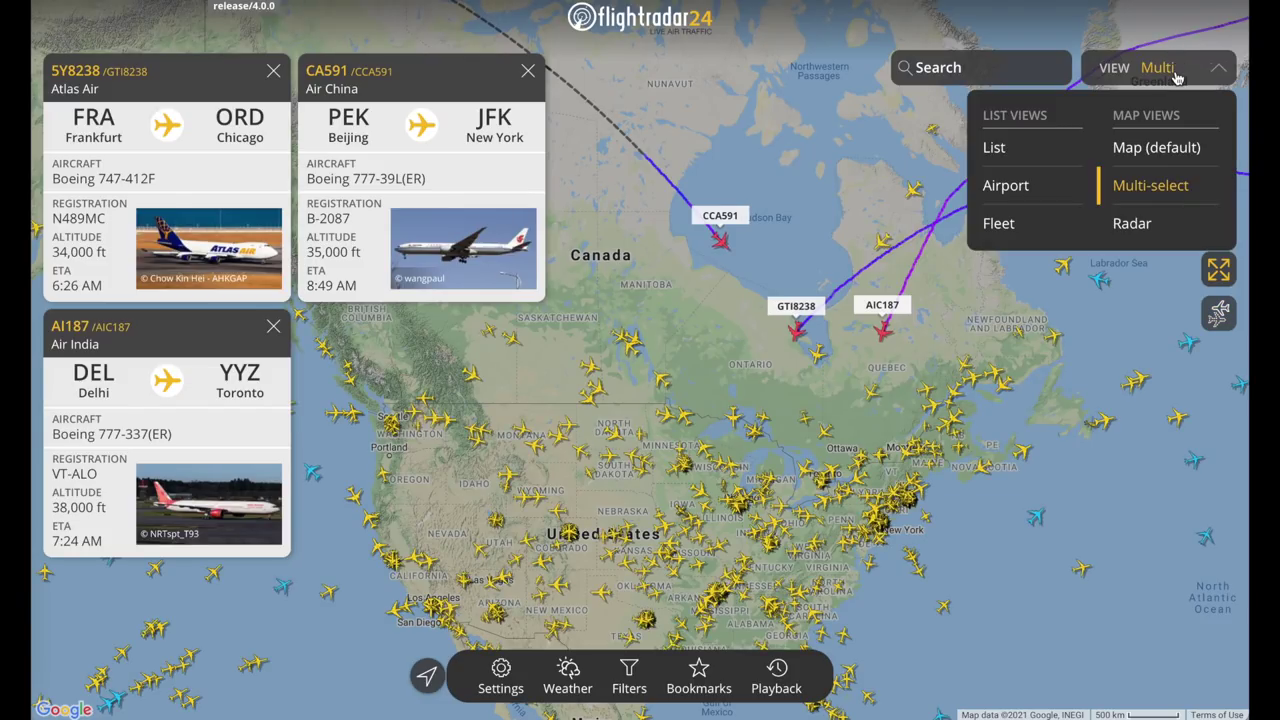
- Switch to List view and scroll through the aircraft on the map
{"action": "left_click", "coordinate": [995, 150]}
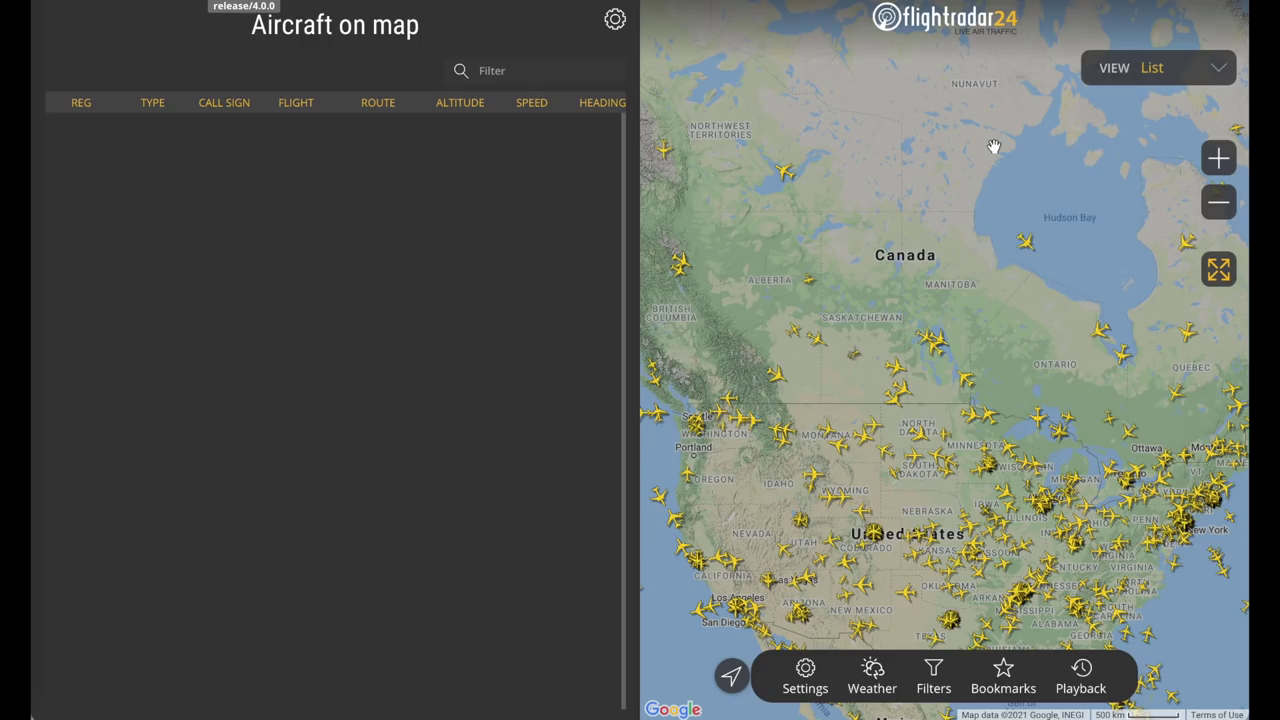
{"action": "scroll", "coordinate": [400, 335], "scroll_direction": "down", "scroll_amount": 4}
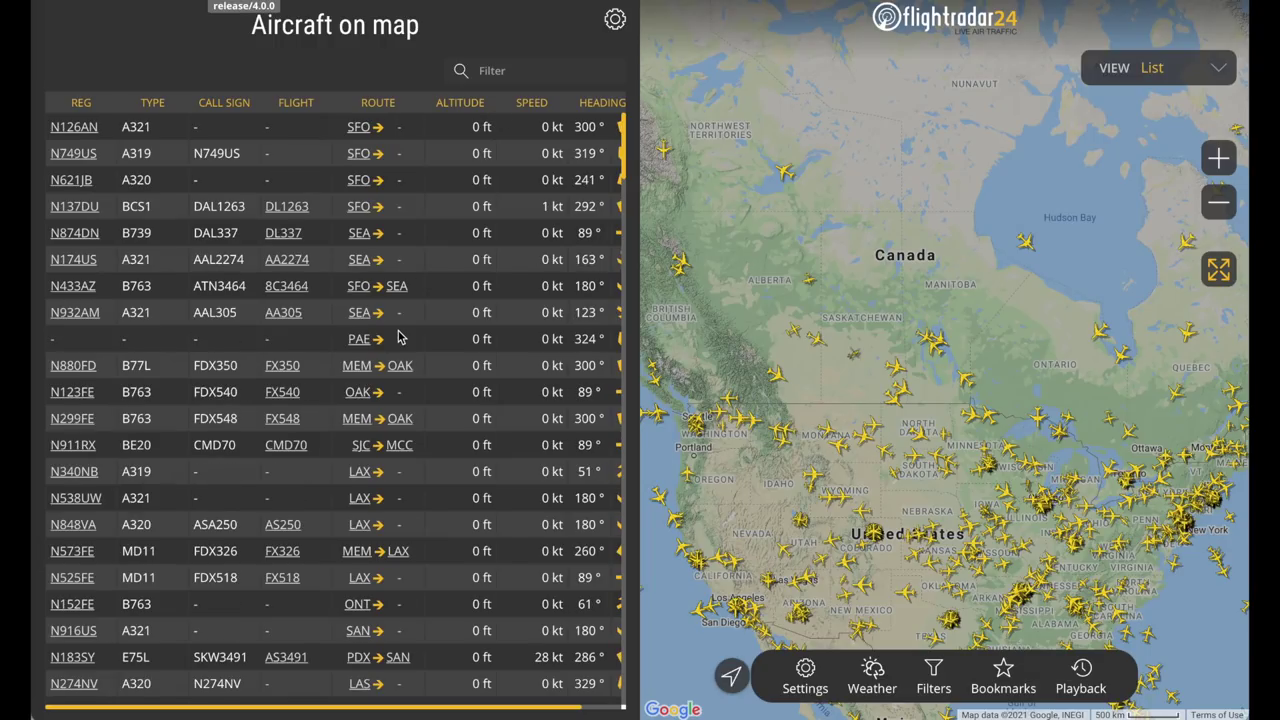
{"action": "scroll", "coordinate": [400, 335], "scroll_direction": "down", "scroll_amount": 2}
{"action": "scroll", "coordinate": [400, 335], "scroll_direction": "up", "scroll_amount": 3}
- Show the Airport view board for London City Airport (LCY)
{"action": "left_click", "coordinate": [1107, 70]}
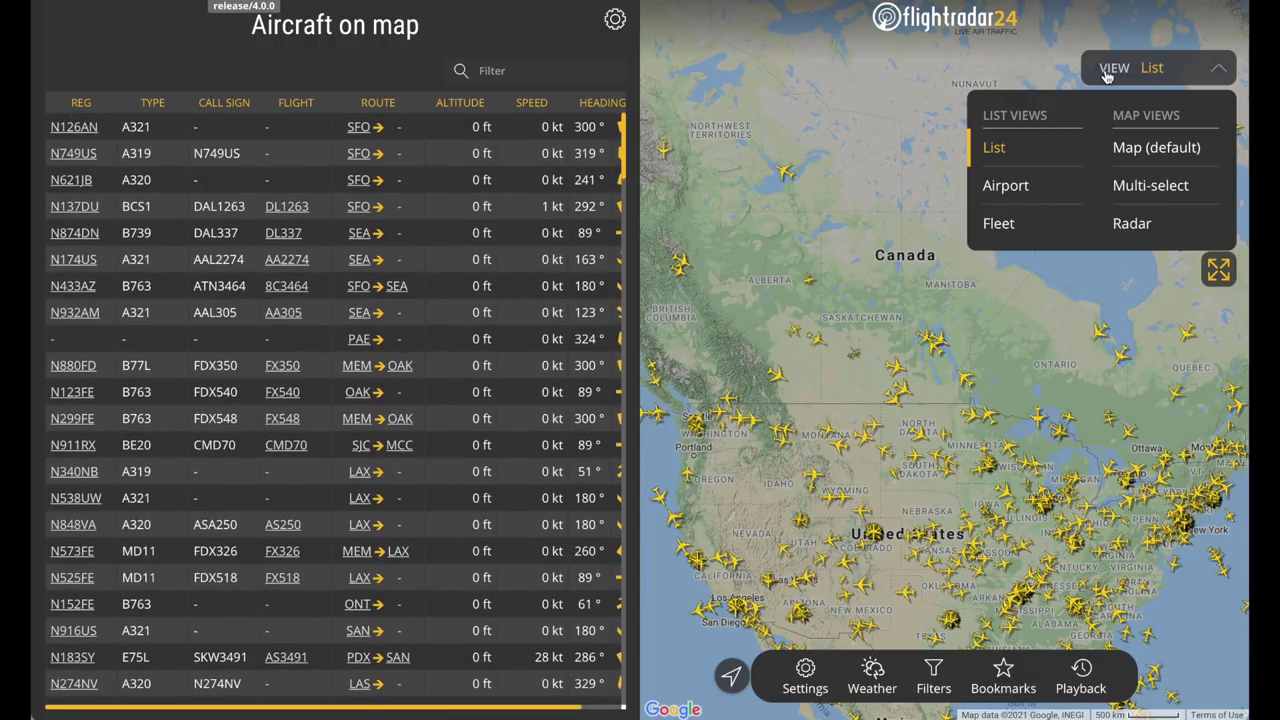
{"action": "left_click", "coordinate": [1010, 189]}
{"action": "left_click", "coordinate": [797, 192]}
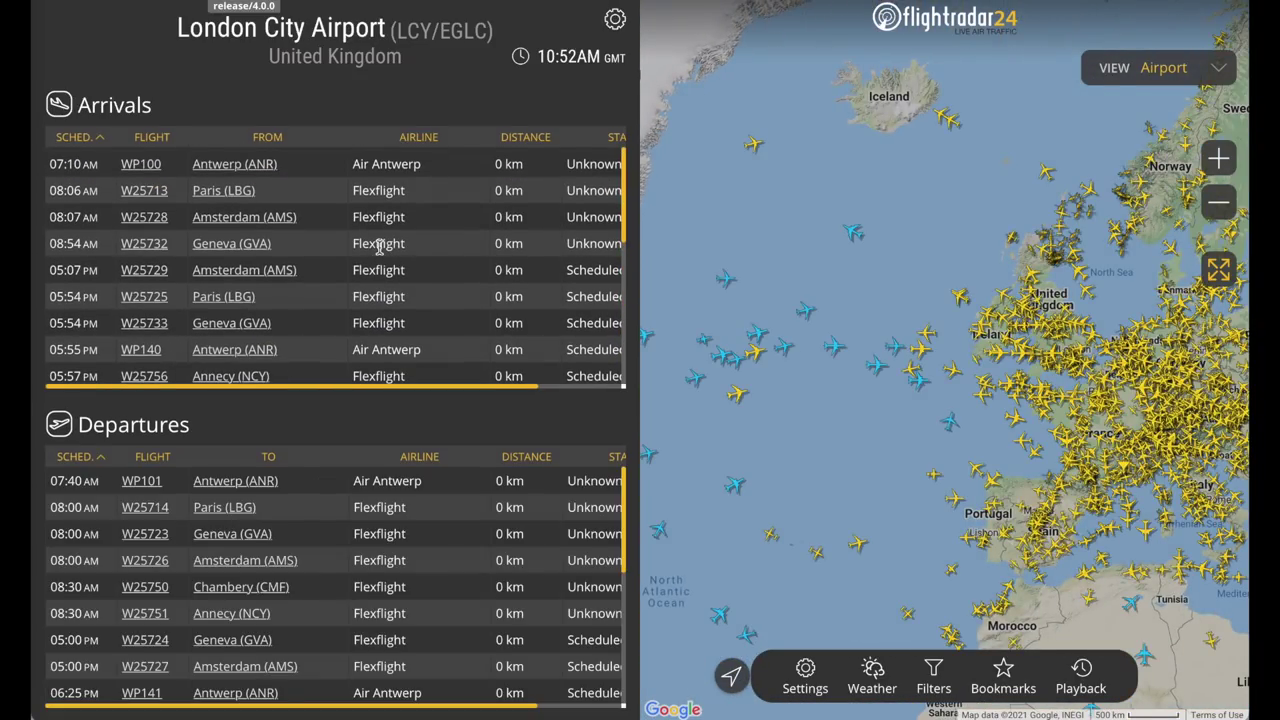
- Return to the default Map view from the VIEW dropdown
{"action": "left_click", "coordinate": [1160, 68]}
{"action": "left_click", "coordinate": [1160, 148]}
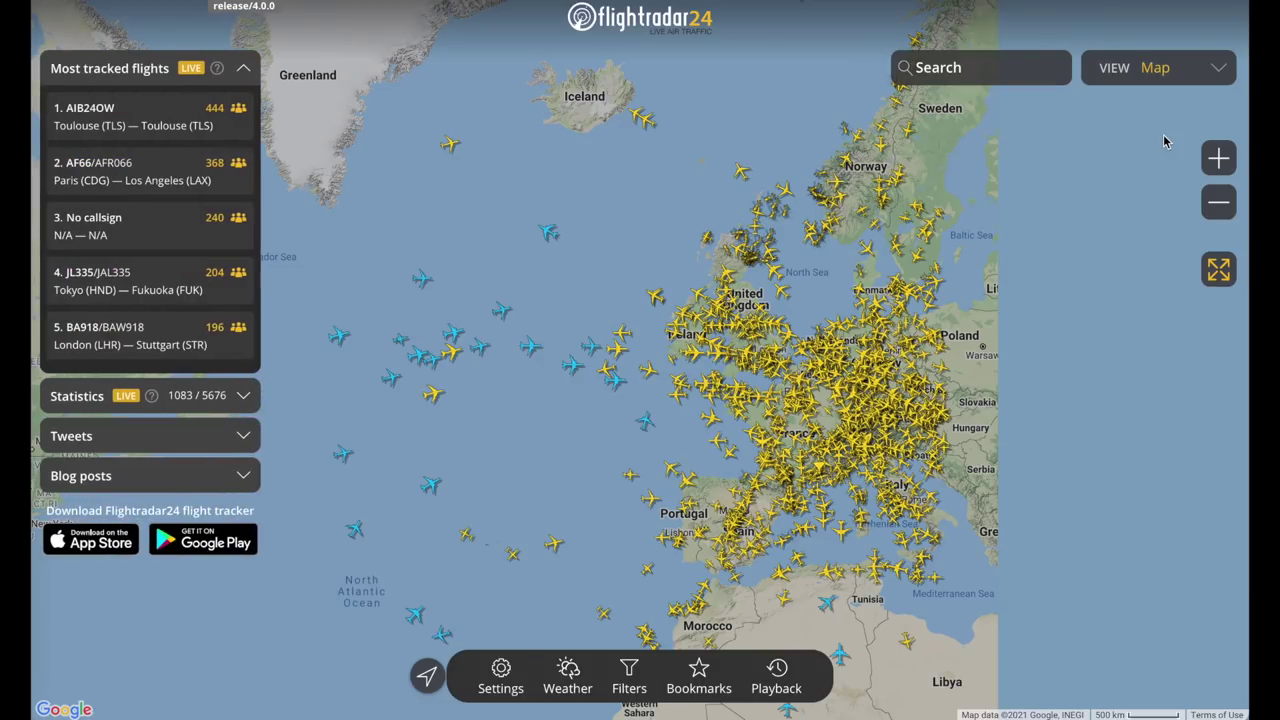